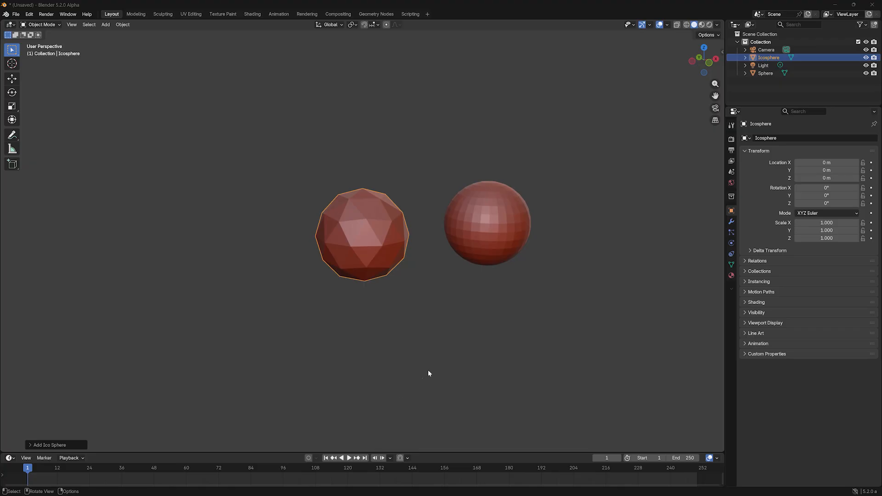
Switch the viewport's Wireframe geometry overlay on for all objects and back off.
{"action": "left_click", "coordinate": [667, 25]}
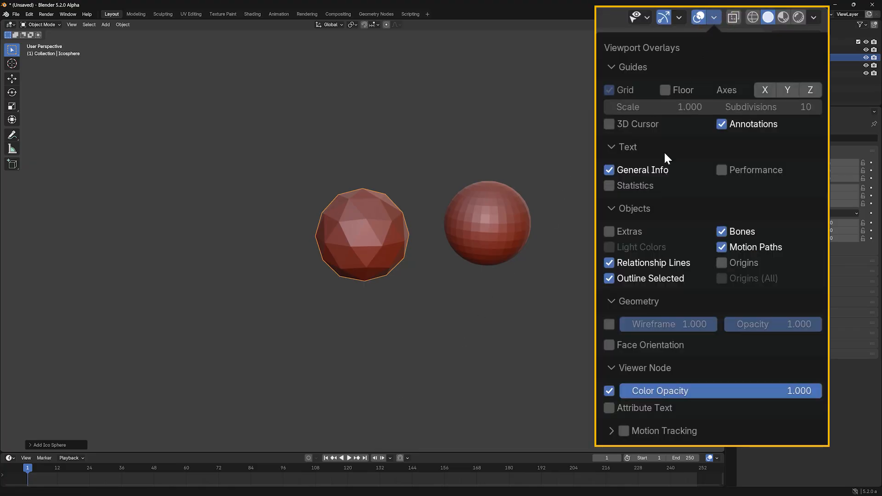
{"action": "left_click", "coordinate": [610, 323]}
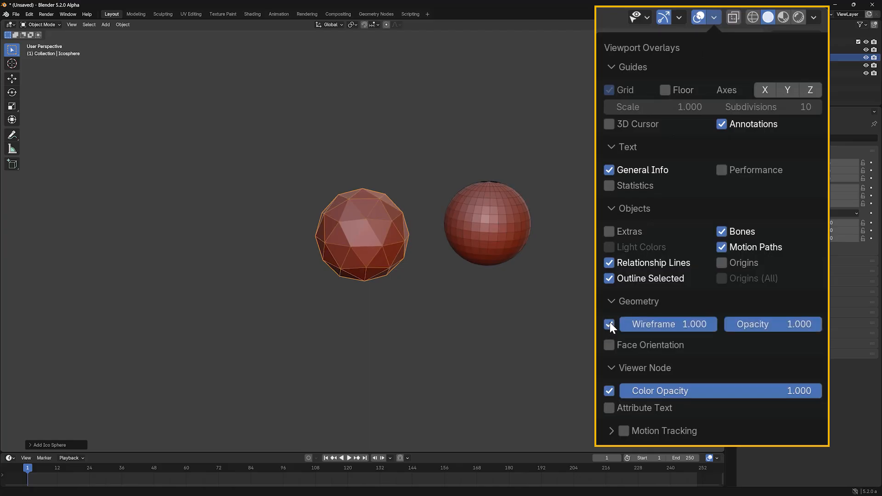
{"action": "left_click", "coordinate": [577, 229]}
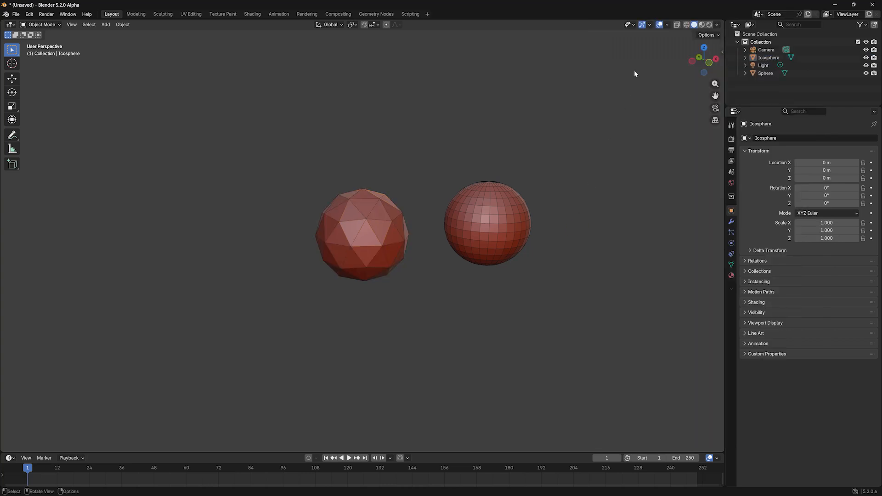
{"action": "left_click", "coordinate": [667, 24]}
{"action": "left_click", "coordinate": [614, 180]}
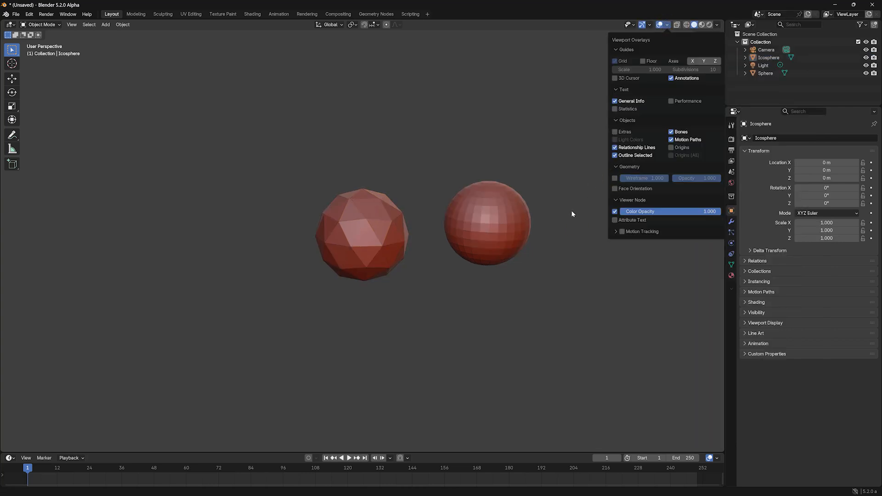
Enable the Wireframe viewport display option for the UV sphere only.
{"action": "left_click", "coordinate": [518, 230]}
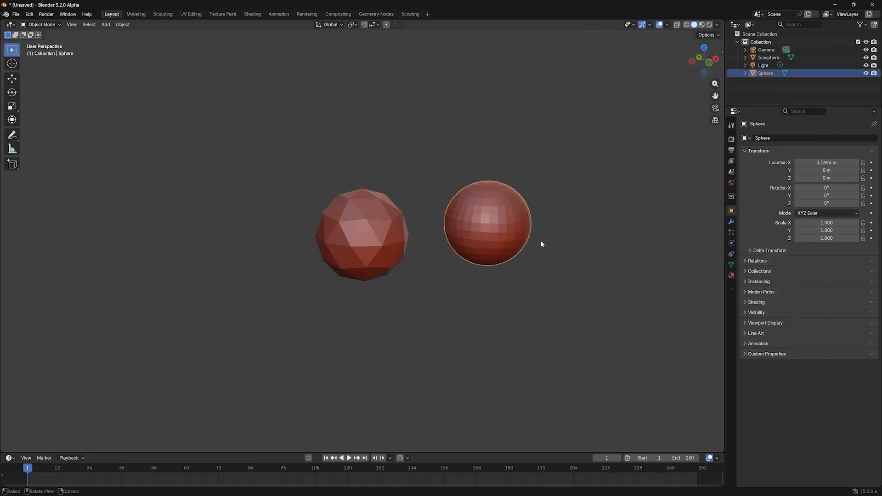
{"action": "left_click", "coordinate": [745, 323]}
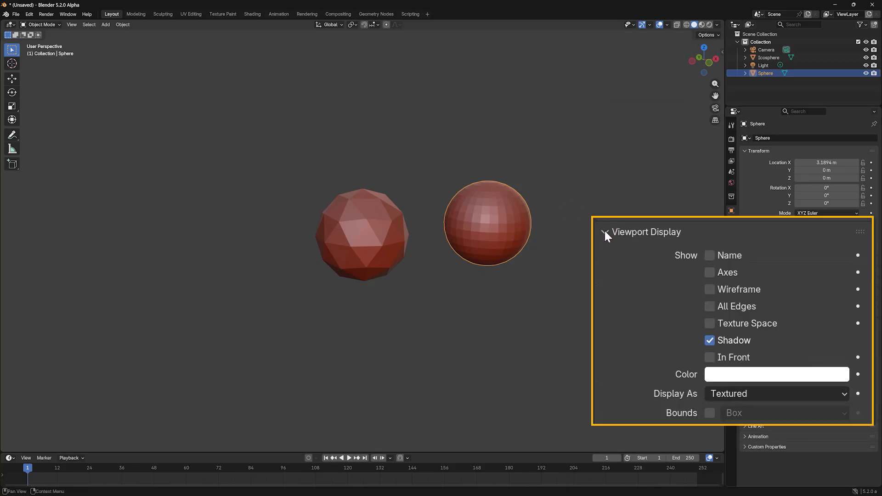
{"action": "left_click", "coordinate": [793, 349]}
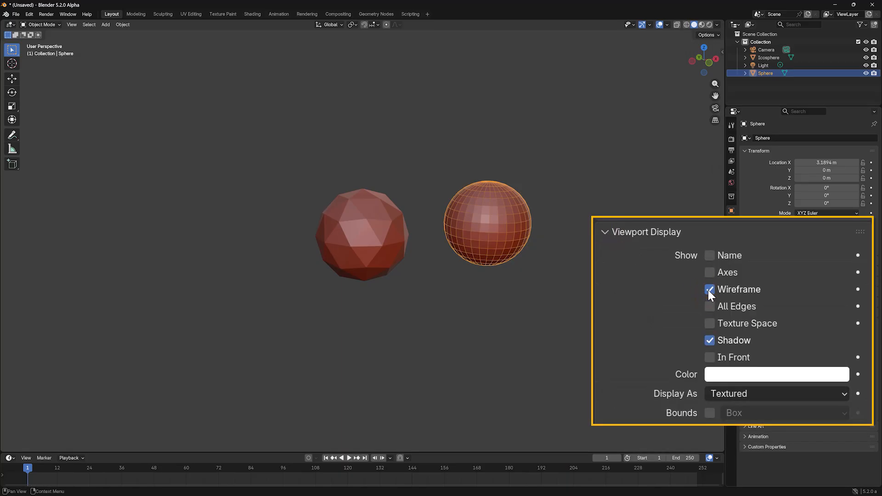
{"action": "left_click", "coordinate": [458, 278]}
Enable the Wireframe viewport display option for the icosphere.
{"action": "left_click", "coordinate": [382, 248]}
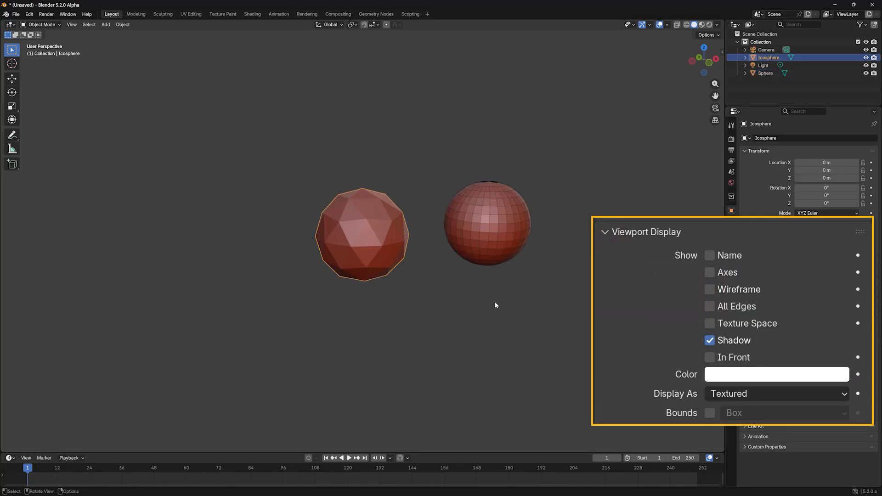
{"action": "left_click", "coordinate": [707, 289]}
{"action": "left_click", "coordinate": [552, 341]}
{"action": "middle_click_drag", "start_coordinate": [552, 341], "coordinate": [477, 329]}
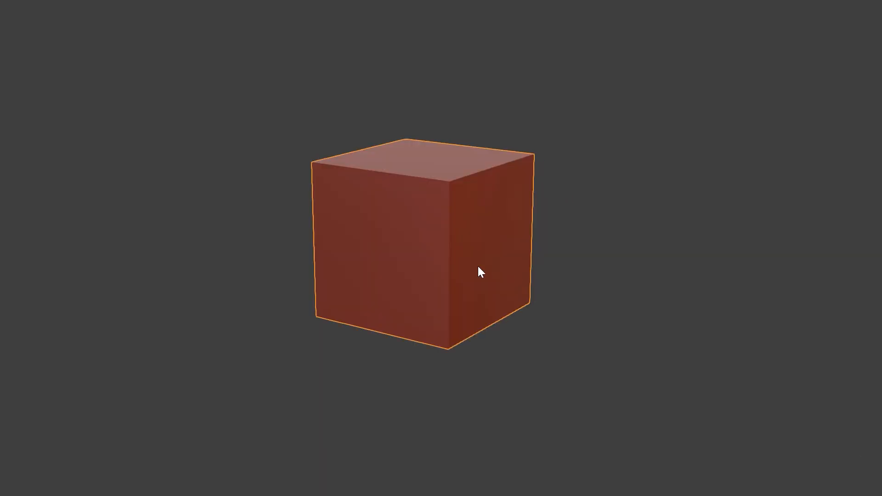
Convert all faces of the cube into a wireframe mesh with the Wireframe face operation in Edit Mode.
{"action": "key", "text": "Tab"}
{"action": "left_click", "coordinate": [84, 13]}
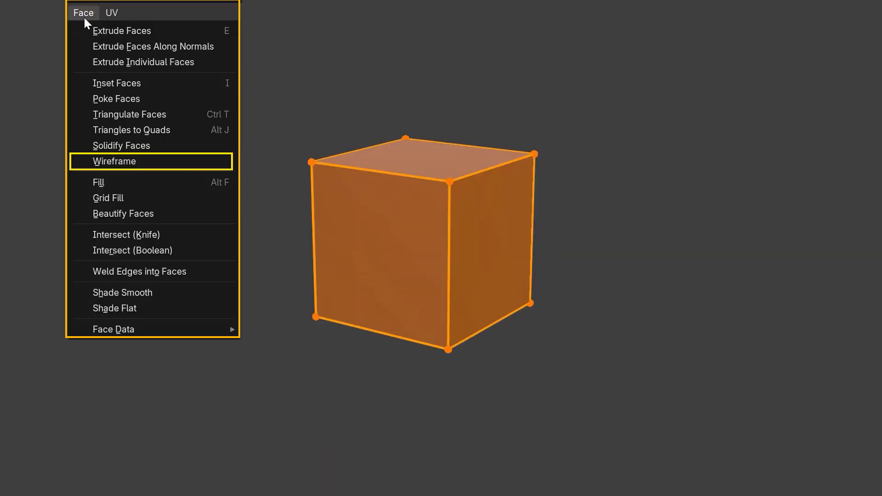
{"action": "left_click", "coordinate": [135, 155]}
{"action": "middle_click_drag", "start_coordinate": [476, 410], "coordinate": [302, 449]}
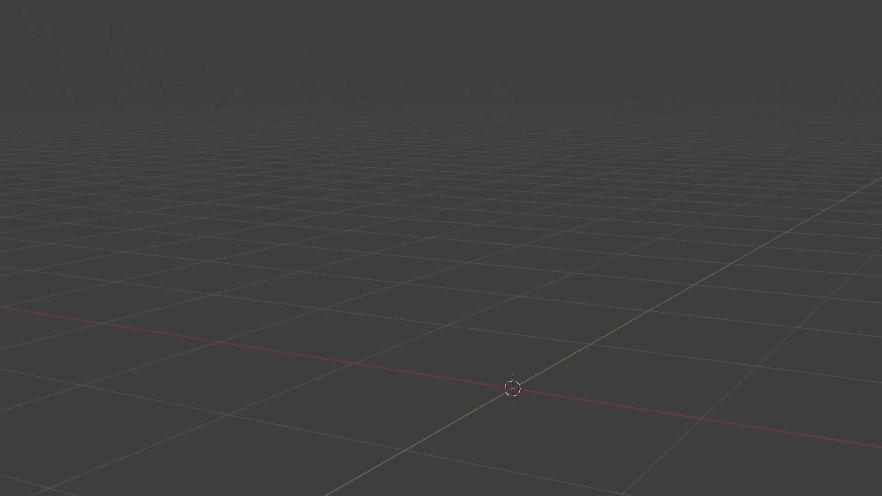
Add a plane mesh to the empty scene.
{"action": "left_click", "coordinate": [46, 49]}
{"action": "mouse_move", "coordinate": [62, 64]}
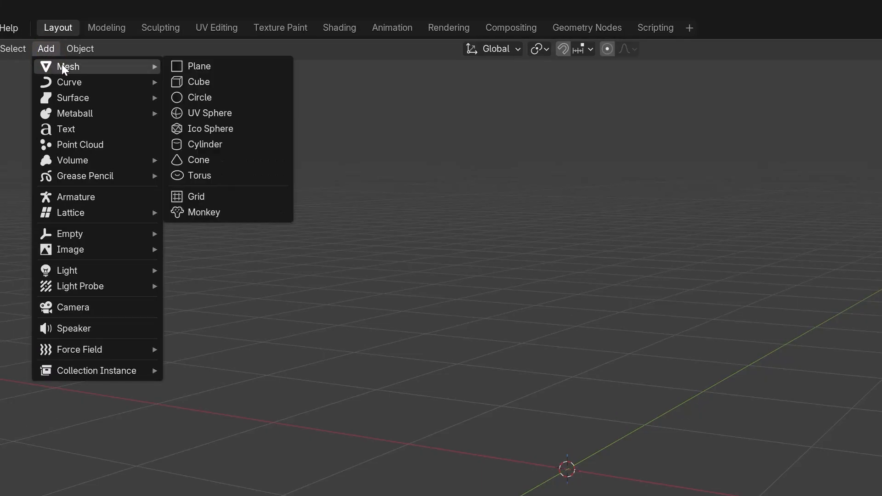
{"action": "left_click", "coordinate": [193, 68]}
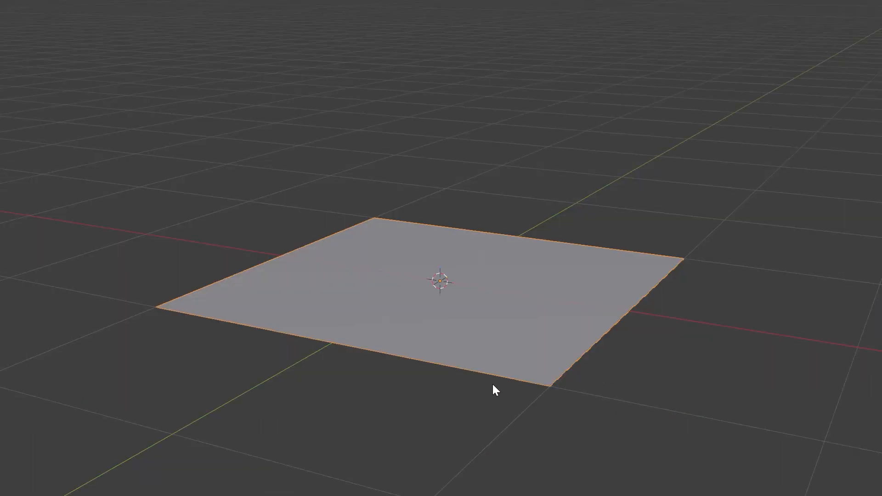
Apply the Wireframe face operation to the plane in Edit Mode.
{"action": "middle_click_drag", "start_coordinate": [492, 385], "coordinate": [543, 382]}
{"action": "left_click", "coordinate": [513, 318]}
{"action": "key", "text": "Tab"}
{"action": "left_click", "coordinate": [93, 14]}
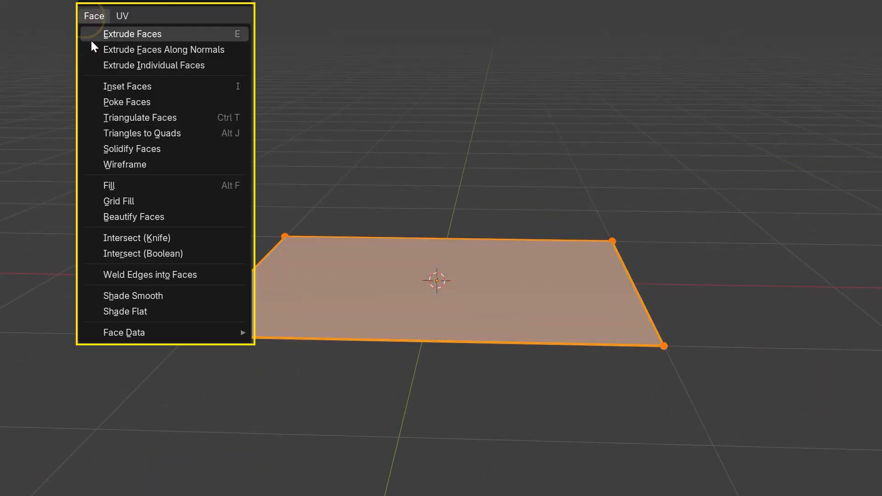
{"action": "left_click", "coordinate": [128, 160]}
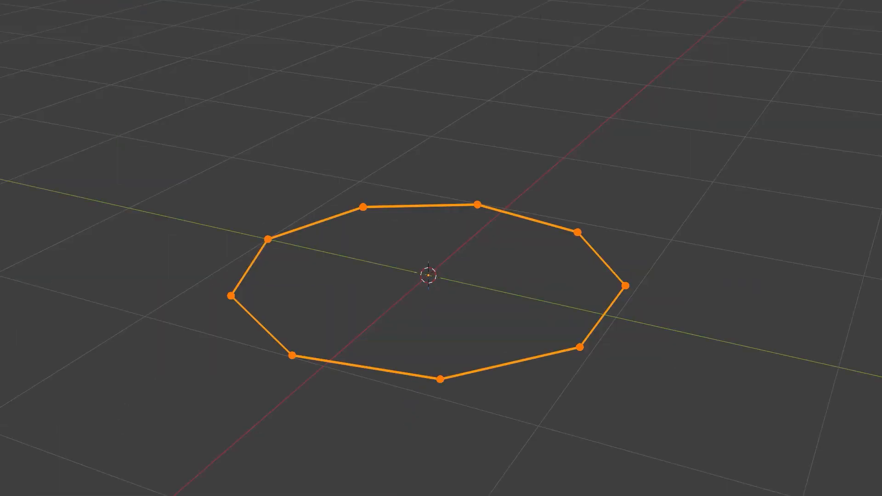
Try the Wireframe face operation on the unfilled circle's edge loop.
{"action": "left_click", "coordinate": [96, 11]}
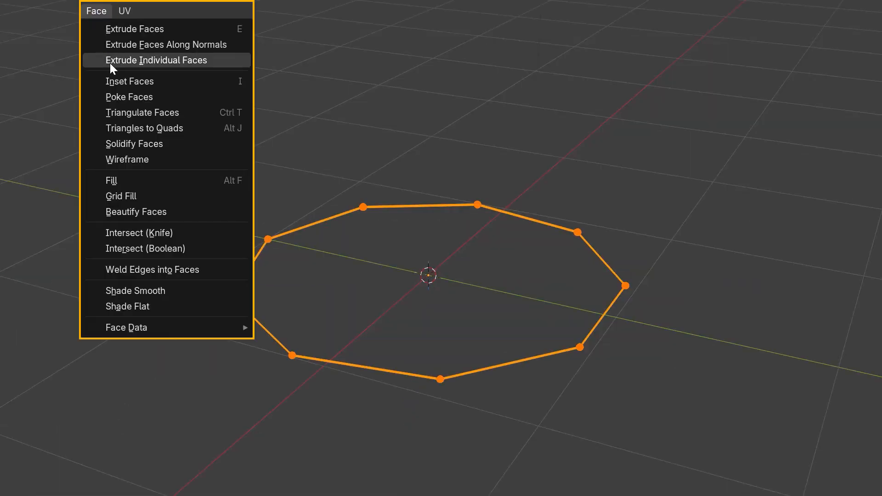
{"action": "left_click", "coordinate": [127, 159]}
{"action": "left_click", "coordinate": [610, 331]}
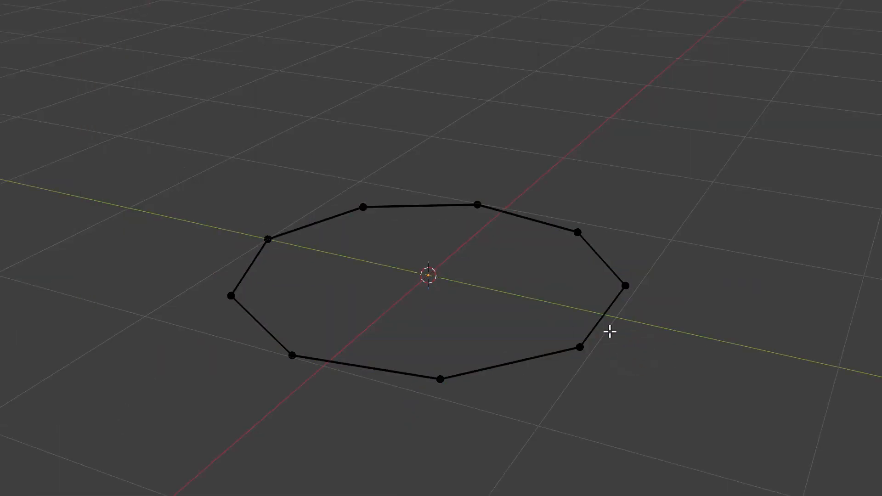
Fill the whole circle with a face and apply the Wireframe operation to it with a thickness of 0.256 m.
{"action": "key", "text": "a"}
{"action": "key", "text": "f"}
{"action": "left_click", "coordinate": [94, 10]}
{"action": "left_click", "coordinate": [134, 158]}
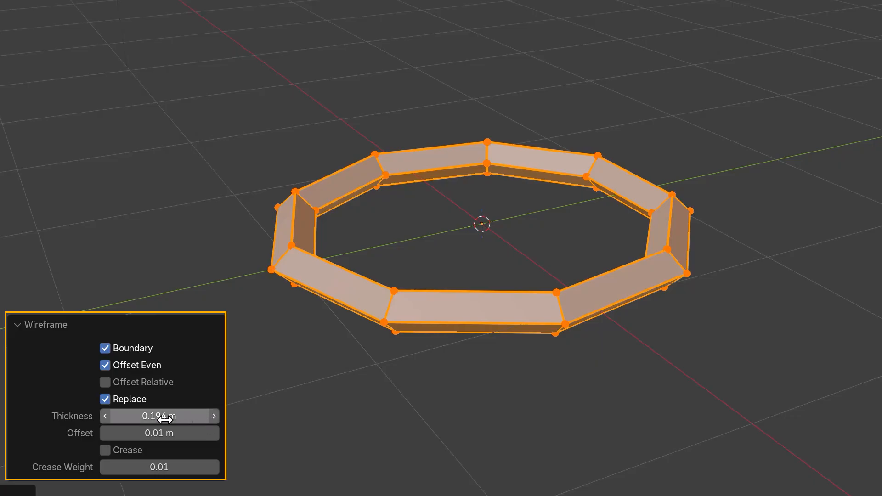
{"action": "left_click_drag", "start_coordinate": [142, 418], "coordinate": [175, 416]}
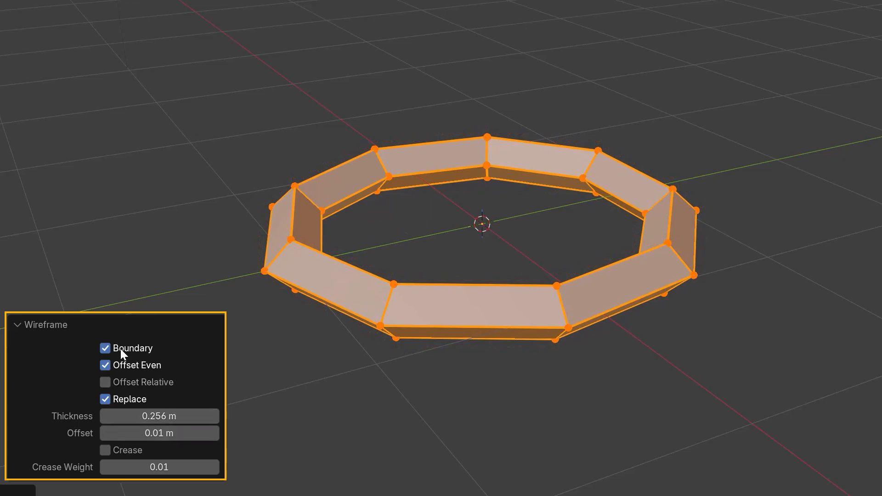
Compare the wireframe ring with Boundary turned off and back on.
{"action": "left_click", "coordinate": [108, 347]}
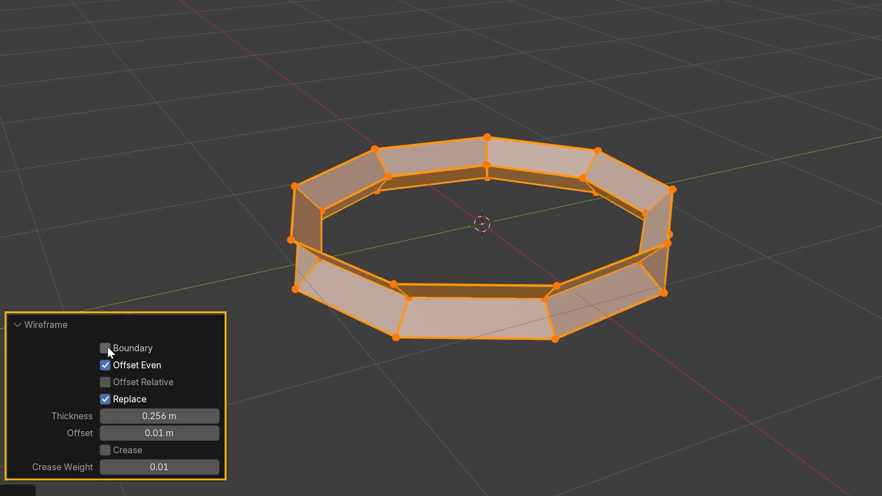
{"action": "middle_click_drag", "start_coordinate": [221, 494], "coordinate": [294, 490]}
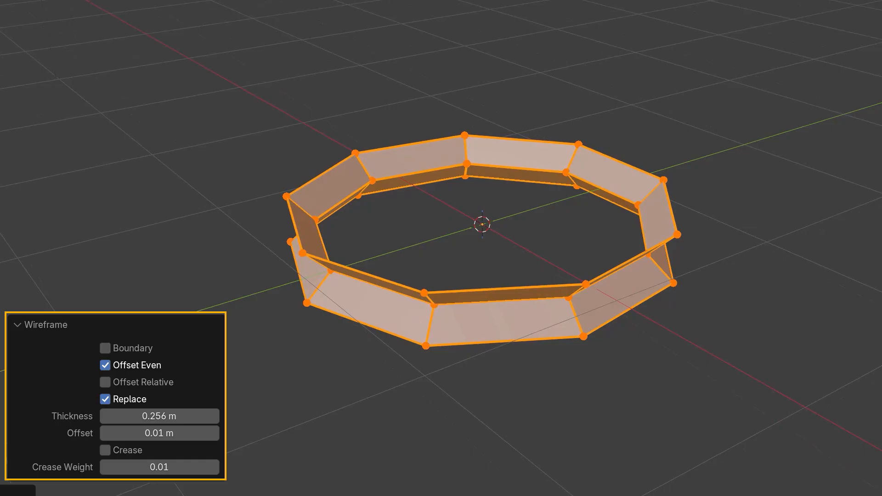
{"action": "left_click", "coordinate": [108, 350]}
{"action": "middle_click_drag", "start_coordinate": [119, 490], "coordinate": [139, 492]}
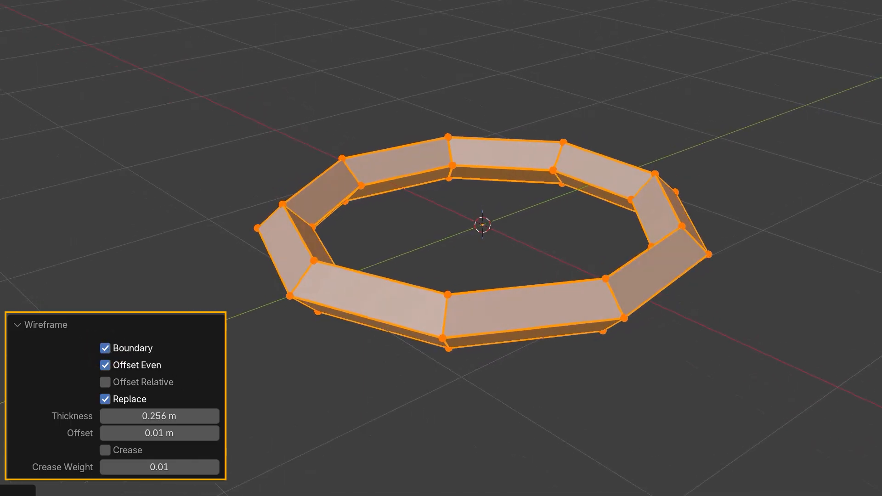
Test the wireframe ring's Offset Even and Offset Relative options, restoring each to its original setting.
{"action": "left_click", "coordinate": [108, 365]}
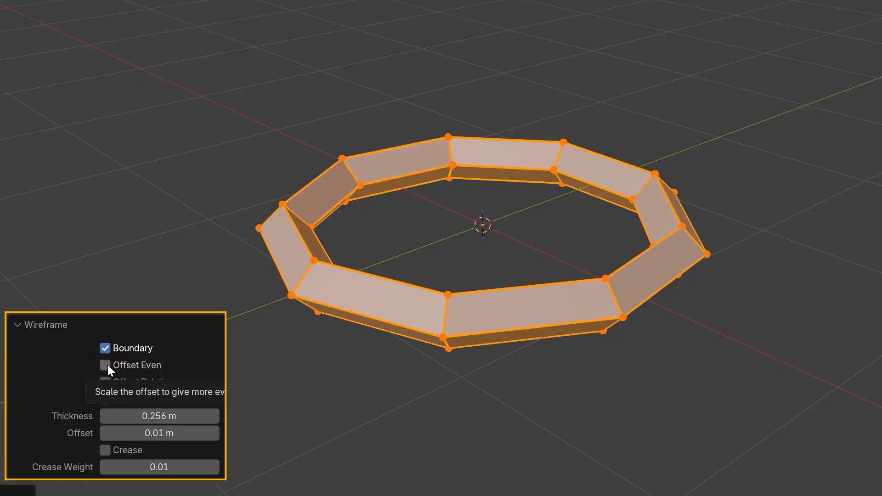
{"action": "left_click", "coordinate": [108, 364]}
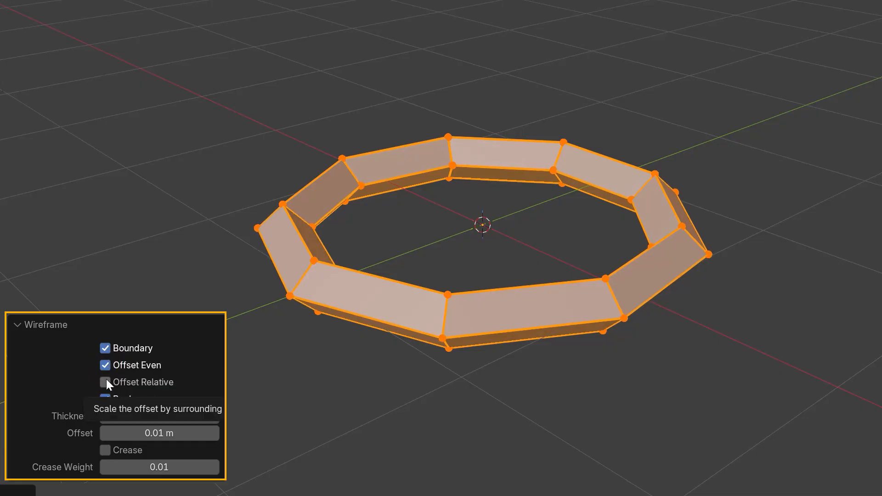
{"action": "left_click", "coordinate": [106, 382]}
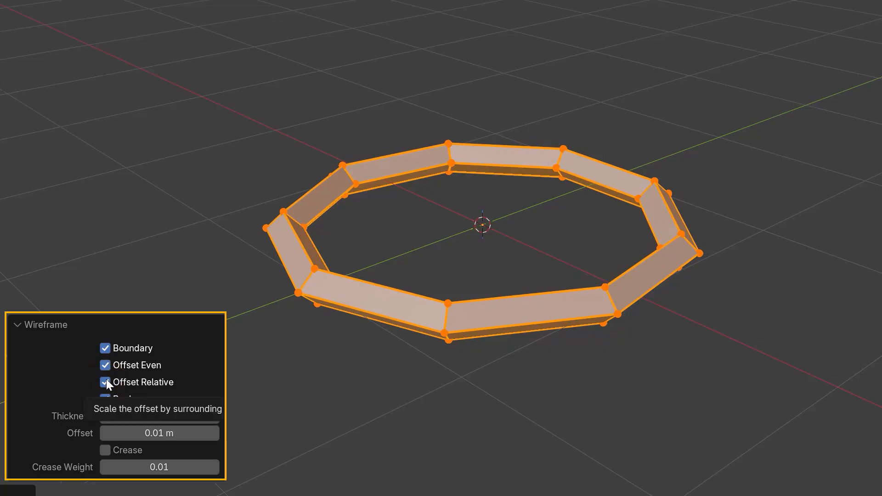
{"action": "left_click", "coordinate": [106, 382]}
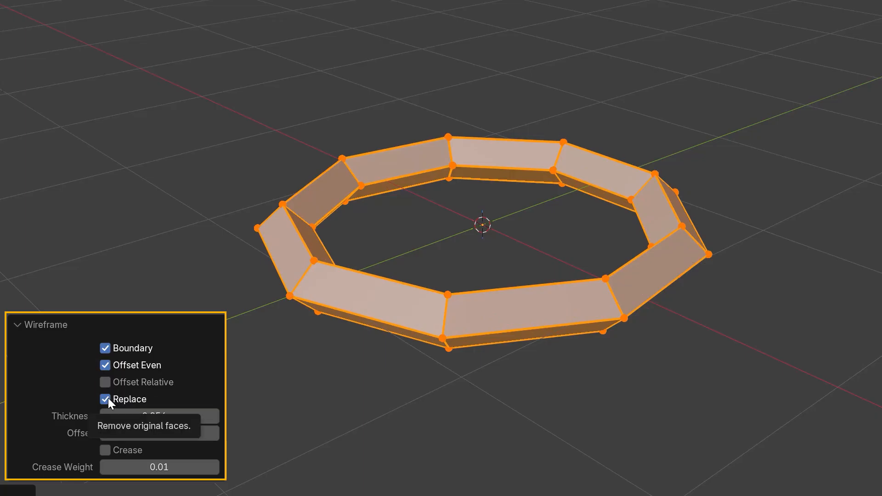
Turn the Replace option off to show the ring's original face, and turn it back on.
{"action": "left_click", "coordinate": [108, 399]}
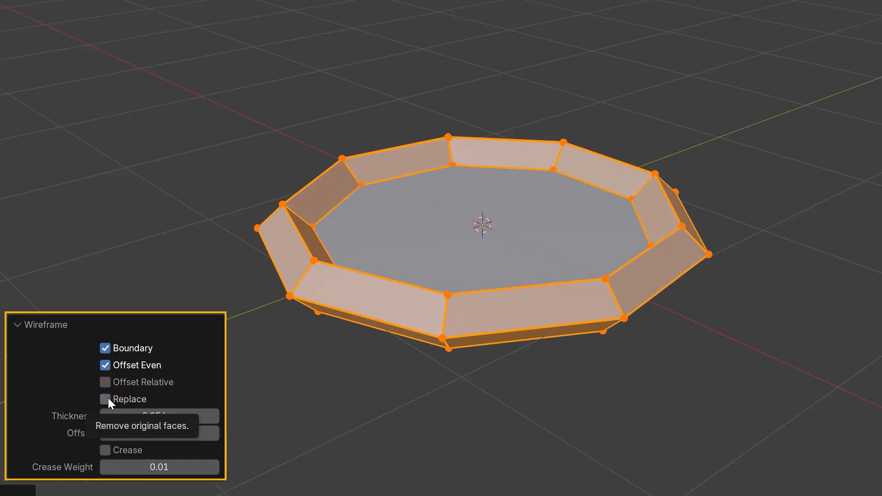
{"action": "left_click", "coordinate": [108, 398]}
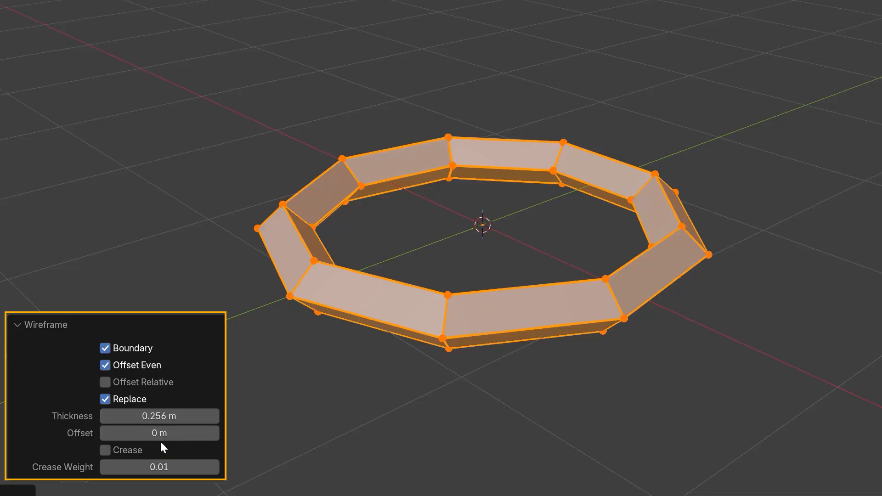
Set the wireframe ring's offset to 0 m and enable Crease, adjusting its crease weight.
{"action": "mouse_move", "coordinate": [158, 435]}
{"action": "left_mouse_down"}
{"action": "mouse_move", "coordinate": [349, 435]}
{"action": "mouse_move", "coordinate": [144, 436]}
{"action": "left_mouse_up"}
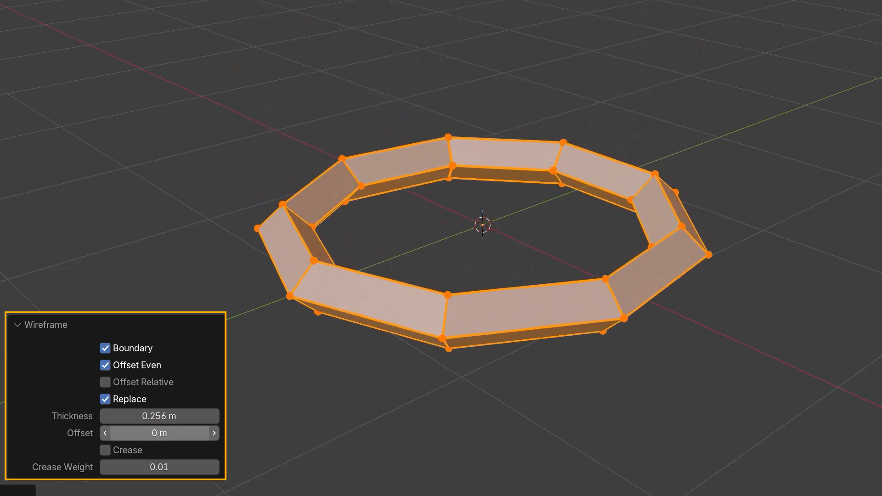
{"action": "left_click", "coordinate": [105, 450]}
{"action": "mouse_move", "coordinate": [128, 467]}
{"action": "left_mouse_down"}
{"action": "mouse_move", "coordinate": [144, 467]}
{"action": "mouse_move", "coordinate": [128, 469]}
{"action": "left_mouse_up"}
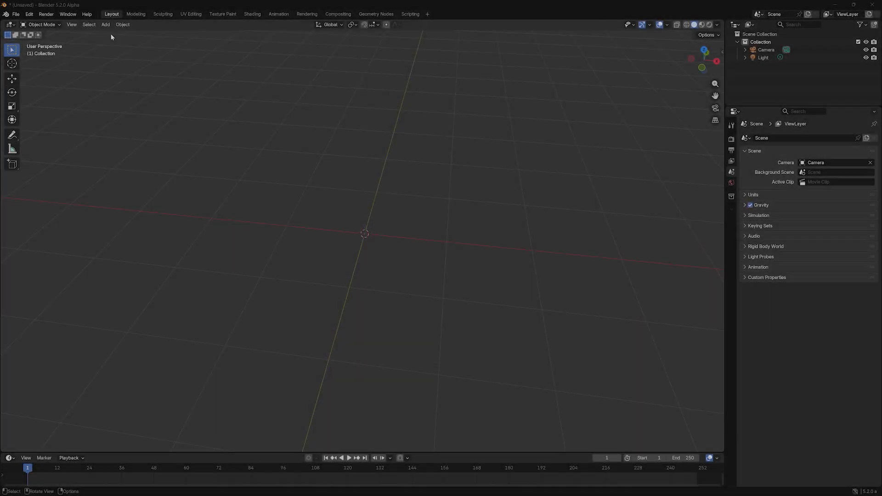
Add a grid mesh with 10 by 10 subdivisions and a size of 2 m at the origin.
{"action": "left_click", "coordinate": [106, 24]}
{"action": "mouse_move", "coordinate": [133, 33]}
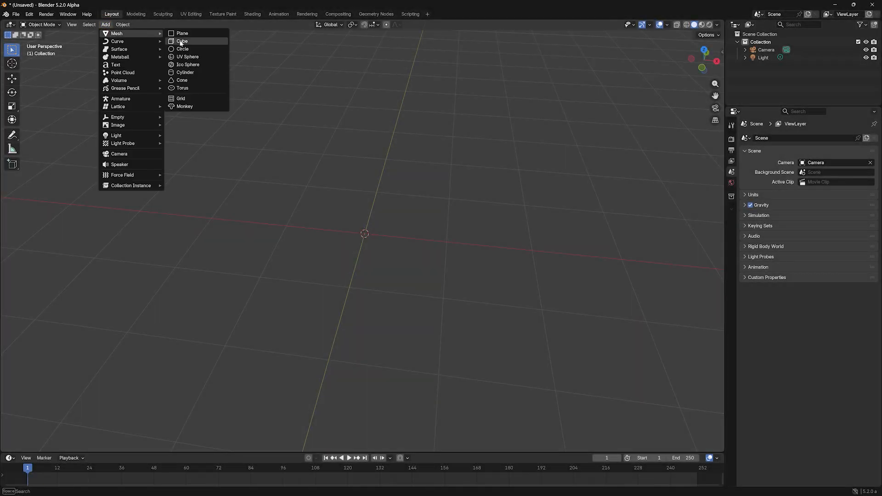
{"action": "left_click", "coordinate": [185, 98]}
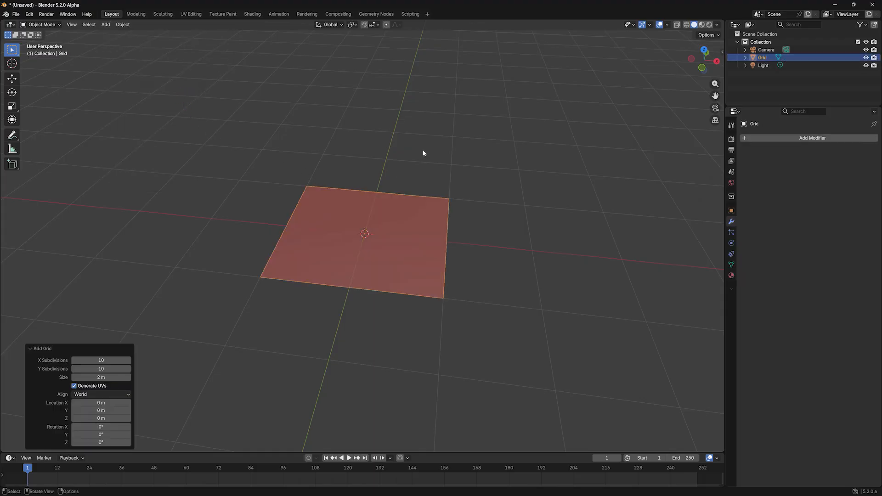
Add a Wireframe modifier to the grid and set its thickness to 0.084 m.
{"action": "left_click", "coordinate": [746, 137]}
{"action": "mouse_move", "coordinate": [748, 138]}
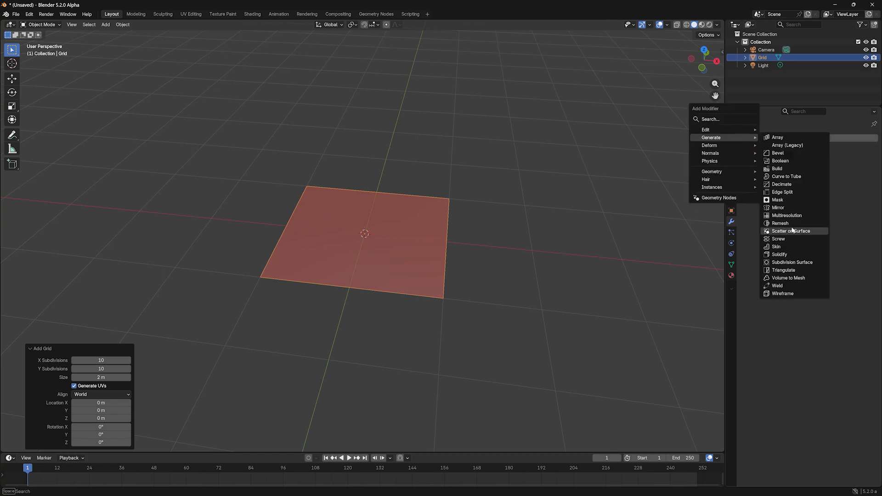
{"action": "left_click", "coordinate": [782, 293]}
{"action": "mouse_move", "coordinate": [533, 291]}
{"action": "middle_mouse_down"}
{"action": "mouse_move", "coordinate": [530, 274]}
{"action": "mouse_move", "coordinate": [521, 289]}
{"action": "middle_mouse_up"}
{"action": "left_click_drag", "start_coordinate": [736, 131], "coordinate": [766, 132]}
Turn off Replace Original in the grid's Wireframe modifier, leaving Boundary enabled.
{"action": "mouse_move", "coordinate": [529, 285]}
{"action": "middle_mouse_down"}
{"action": "mouse_move", "coordinate": [527, 241]}
{"action": "mouse_move", "coordinate": [488, 263]}
{"action": "mouse_move", "coordinate": [508, 273]}
{"action": "mouse_move", "coordinate": [542, 260]}
{"action": "mouse_move", "coordinate": [539, 287]}
{"action": "mouse_move", "coordinate": [533, 239]}
{"action": "mouse_move", "coordinate": [538, 275]}
{"action": "middle_mouse_up"}
{"action": "left_click", "coordinate": [711, 169]}
{"action": "left_click", "coordinate": [712, 184]}
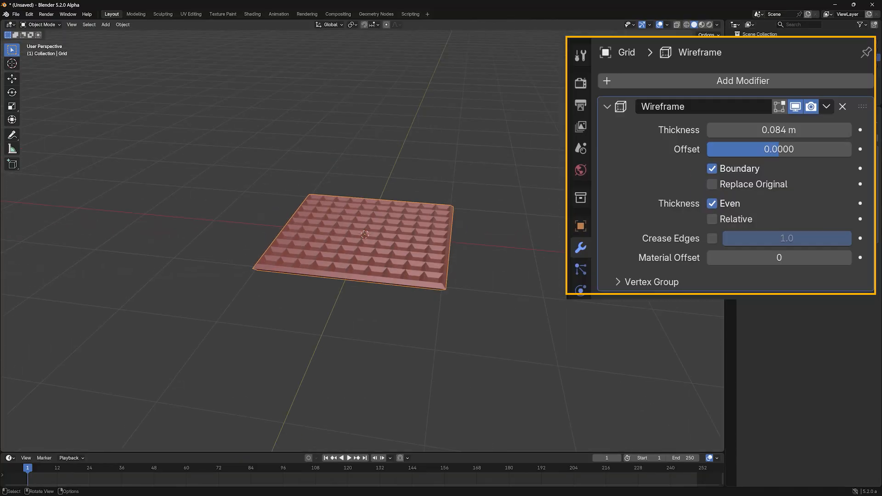
Toggle the modifier's Even thickness off and back on, and enable Relative thickness.
{"action": "left_click", "coordinate": [713, 203]}
{"action": "left_click", "coordinate": [714, 203]}
{"action": "left_click", "coordinate": [713, 218]}
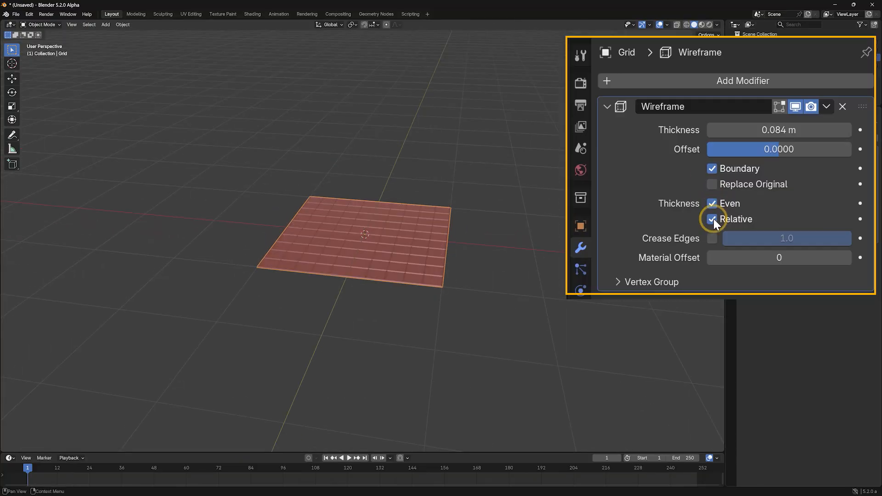
Turn off Relative thickness in the grid's Wireframe modifier and raise its Offset first to 1 and finally to 5.
{"action": "left_click", "coordinate": [713, 219]}
{"action": "mouse_move", "coordinate": [514, 258]}
{"action": "middle_mouse_down"}
{"action": "mouse_move", "coordinate": [520, 314]}
{"action": "mouse_move", "coordinate": [514, 242]}
{"action": "middle_mouse_up"}
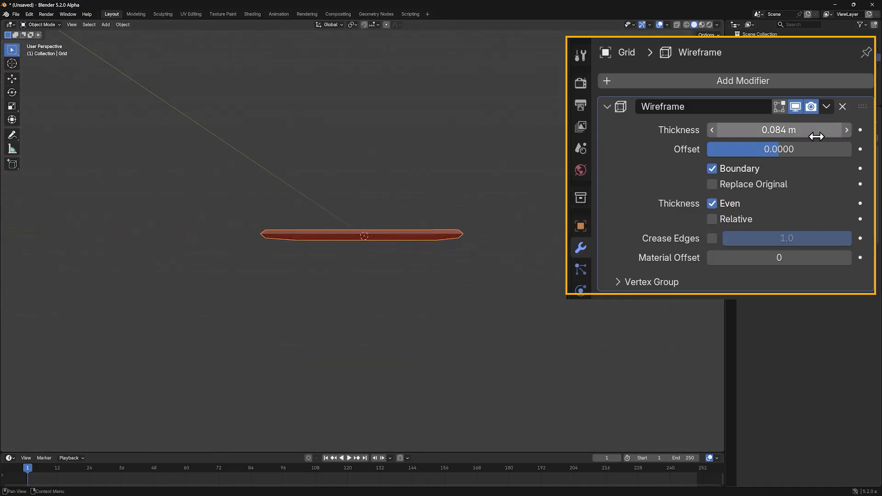
{"action": "left_click_drag", "start_coordinate": [777, 149], "coordinate": [851, 149]}
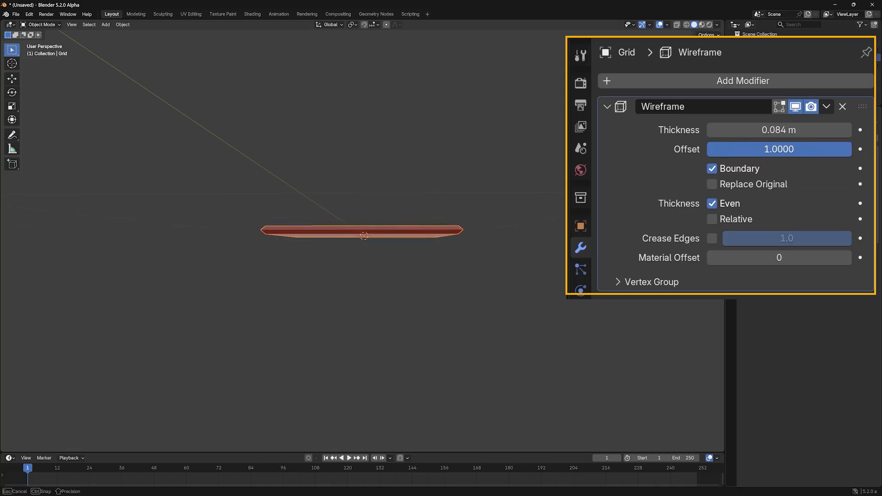
{"action": "left_click", "coordinate": [782, 150]}
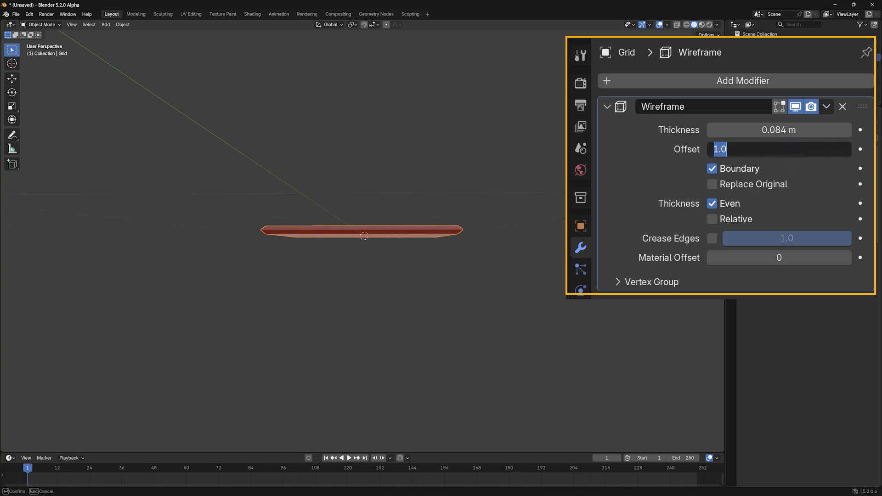
{"action": "type", "text": "5"}
{"action": "key", "text": "Return"}
Set the grid's Wireframe modifier Offset to -5 and turn Replace Original back on.
{"action": "left_click", "coordinate": [782, 150]}
{"action": "type", "text": "-"}
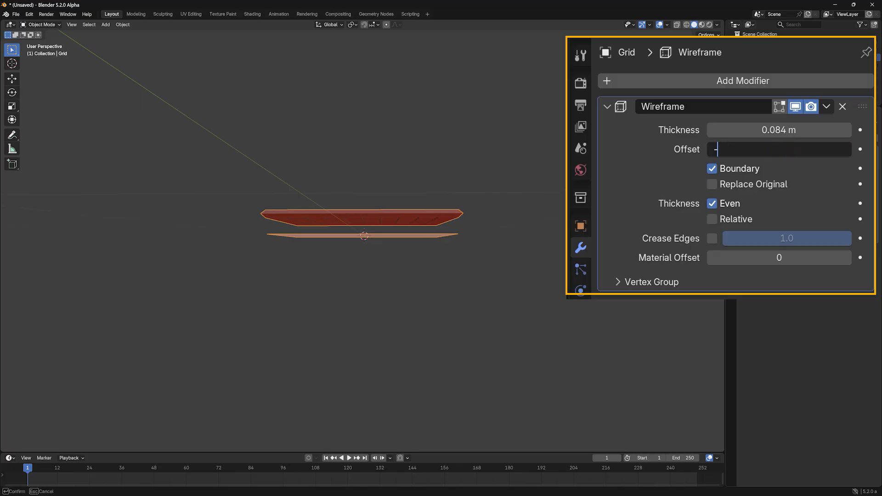
{"action": "type", "text": "5"}
{"action": "key", "text": "Return"}
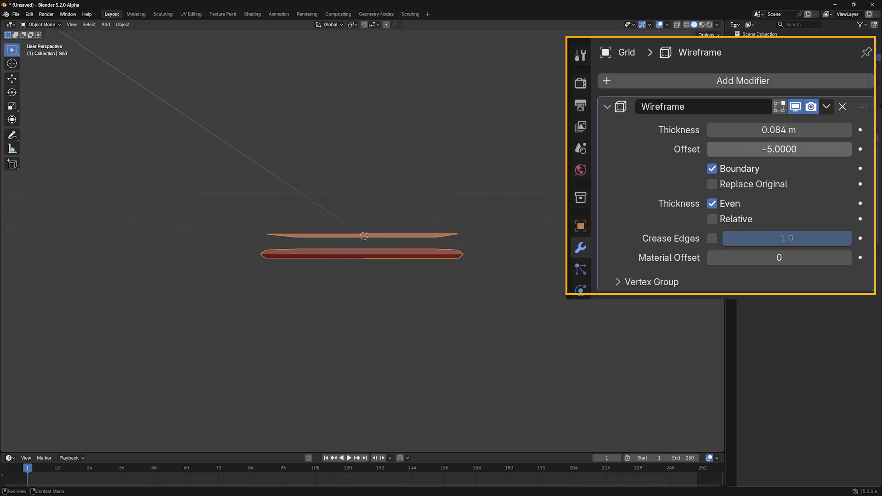
{"action": "left_click", "coordinate": [713, 184]}
{"action": "middle_click_drag", "start_coordinate": [561, 239], "coordinate": [546, 341]}
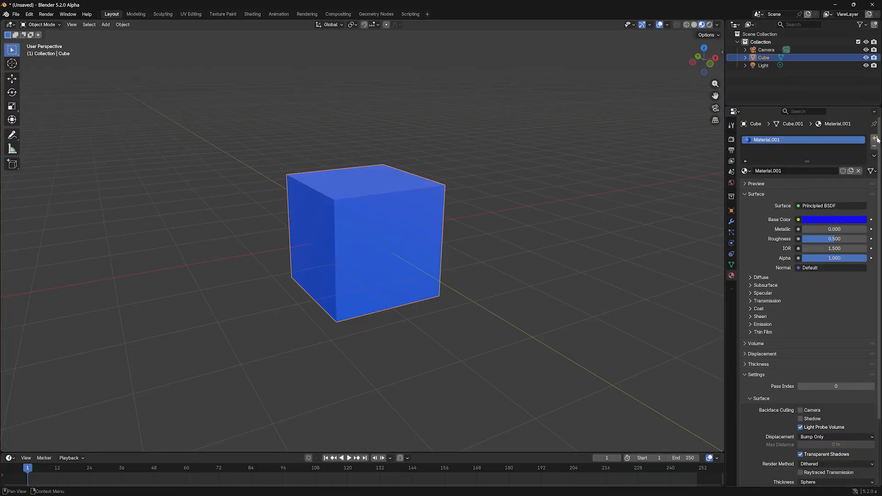
Add further material slots to the cube, each with a new material and its own base color.
{"action": "left_click", "coordinate": [874, 137]}
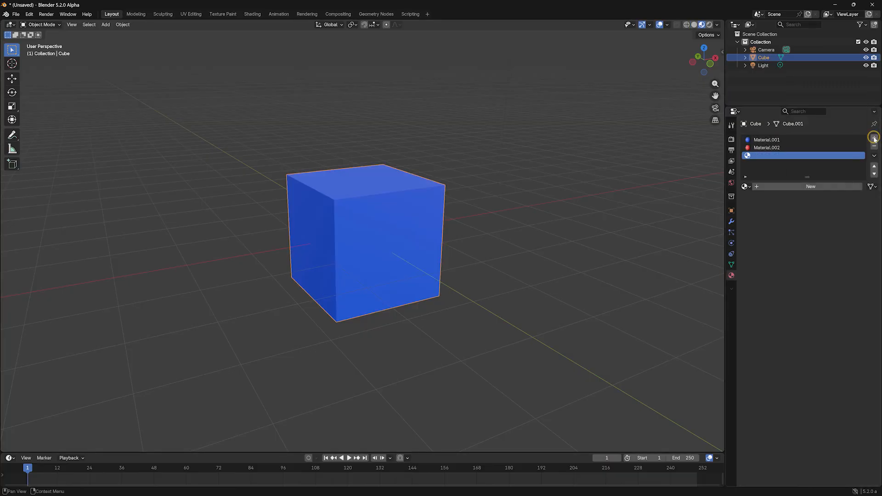
{"action": "left_click", "coordinate": [810, 186]}
{"action": "left_click", "coordinate": [823, 236]}
{"action": "left_click", "coordinate": [874, 138]}
{"action": "left_click", "coordinate": [811, 187]}
{"action": "left_click", "coordinate": [823, 236]}
{"action": "left_click", "coordinate": [874, 139]}
{"action": "left_click", "coordinate": [811, 186]}
{"action": "left_click", "coordinate": [823, 235]}
{"action": "left_click", "coordinate": [816, 235]}
Assign the differently colored materials to individual faces of the cube in Edit Mode.
{"action": "left_click", "coordinate": [407, 249]}
{"action": "key", "text": "Tab"}
{"action": "left_click", "coordinate": [400, 250]}
{"action": "left_click", "coordinate": [777, 138]}
{"action": "left_click", "coordinate": [763, 186]}
{"action": "middle_click_drag", "start_coordinate": [464, 258], "coordinate": [391, 239]}
{"action": "left_click", "coordinate": [376, 243]}
{"action": "left_click", "coordinate": [767, 138]}
{"action": "left_click", "coordinate": [763, 186]}
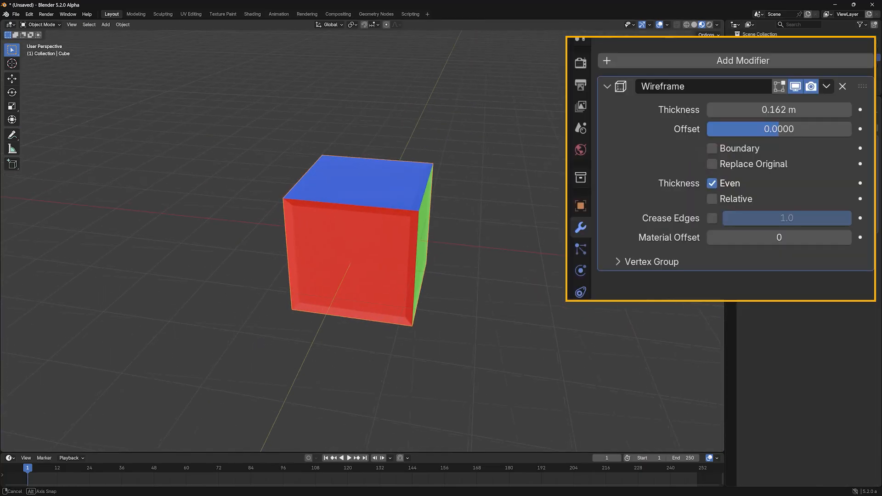
Set the cube's Wireframe modifier Material Offset to 1 and raise it to 2, inspecting the frame colors around the cube.
{"action": "middle_click_drag", "start_coordinate": [4, 221], "coordinate": [213, 275]}
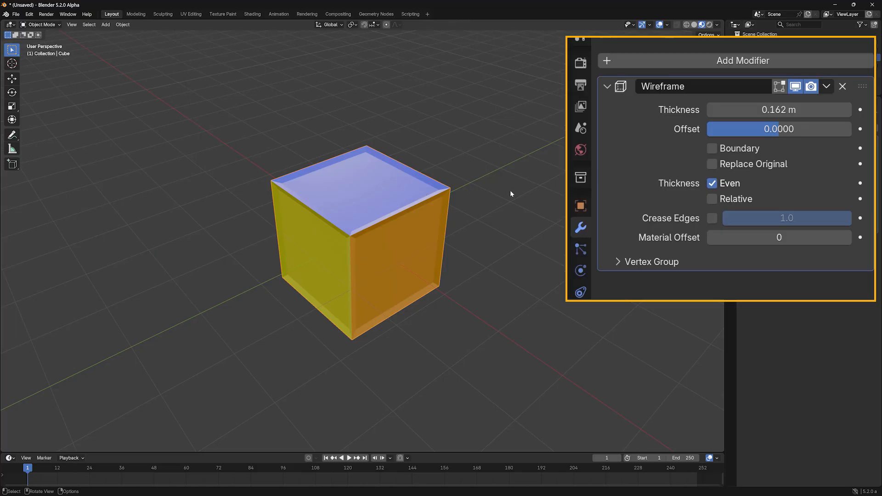
{"action": "left_click", "coordinate": [847, 238]}
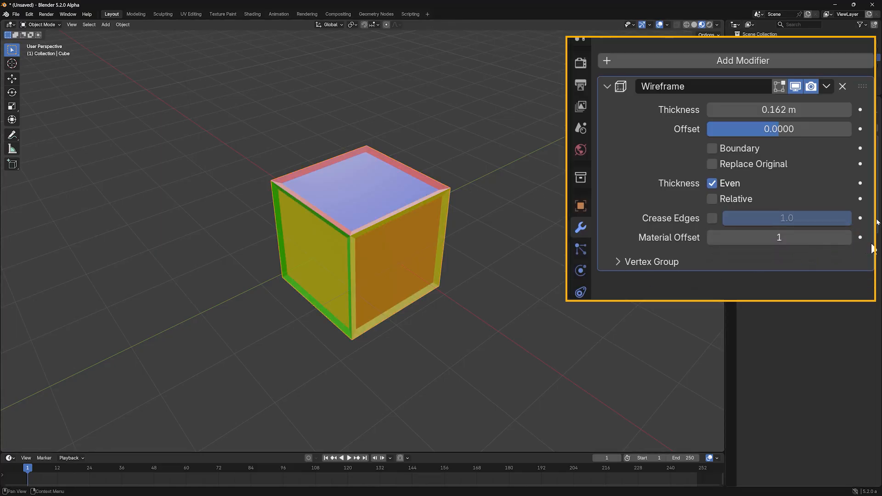
{"action": "middle_click_drag", "start_coordinate": [579, 238], "coordinate": [54, 230]}
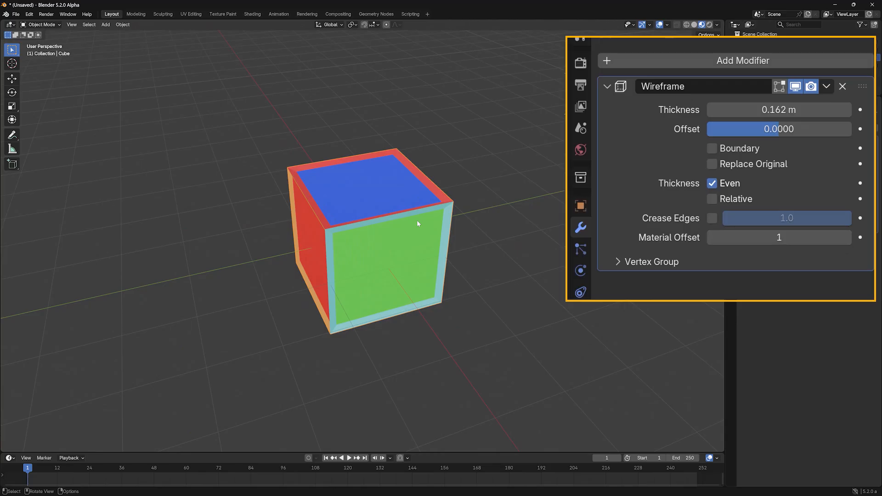
{"action": "left_click", "coordinate": [847, 237]}
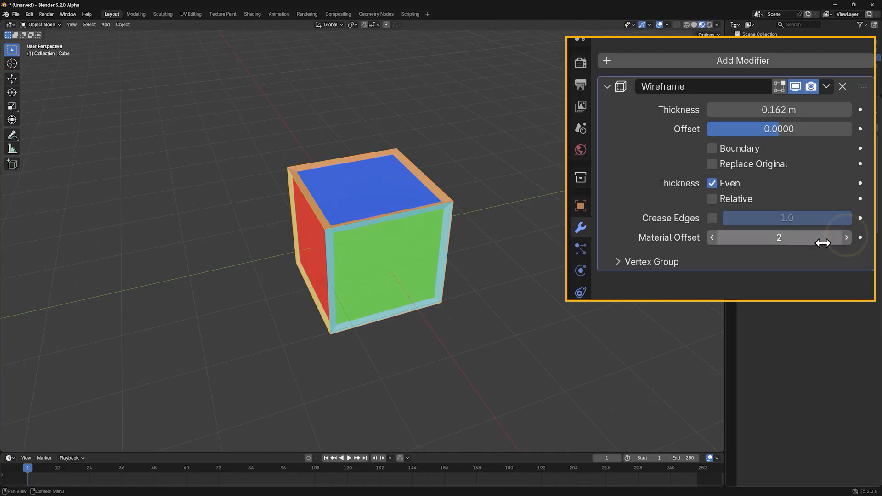
{"action": "mouse_move", "coordinate": [506, 280]}
{"action": "middle_mouse_down"}
{"action": "mouse_move", "coordinate": [523, 247]}
{"action": "mouse_move", "coordinate": [481, 166]}
{"action": "mouse_move", "coordinate": [518, 262]}
{"action": "mouse_move", "coordinate": [516, 286]}
{"action": "middle_mouse_up"}
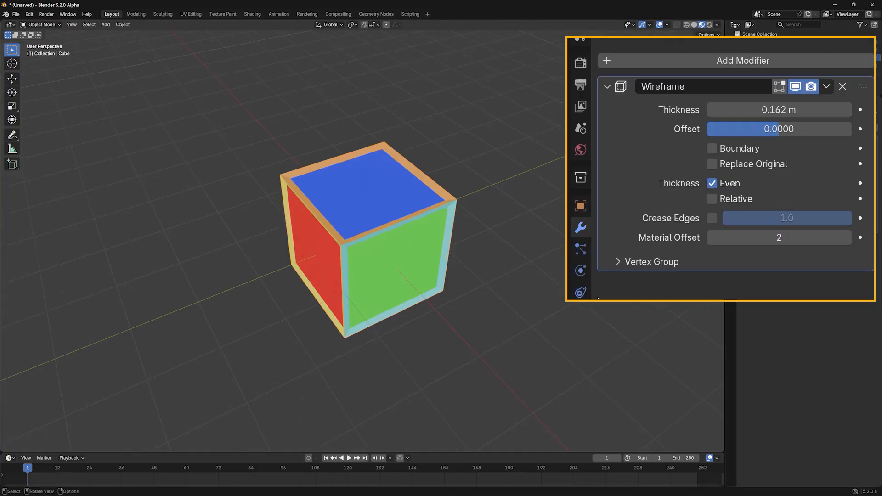
Raise the Wireframe modifier's Material Offset above 2 in single increments and inspect the cube's frame colors.
{"action": "left_click", "coordinate": [847, 238]}
{"action": "left_click", "coordinate": [846, 239]}
{"action": "left_click", "coordinate": [847, 238]}
{"action": "left_click", "coordinate": [846, 238]}
{"action": "left_click", "coordinate": [846, 239]}
{"action": "middle_click_drag", "start_coordinate": [578, 268], "coordinate": [697, 250]}
Lower the Wireframe modifier's Material Offset one unit at a time to -1.
{"action": "left_click", "coordinate": [715, 238]}
{"action": "left_click", "coordinate": [717, 240]}
{"action": "left_click", "coordinate": [716, 240]}
{"action": "left_click", "coordinate": [716, 240]}
{"action": "left_click", "coordinate": [716, 240]}
{"action": "left_click", "coordinate": [716, 240]}
{"action": "left_click", "coordinate": [717, 240]}
{"action": "left_click", "coordinate": [716, 240]}
{"action": "left_click", "coordinate": [715, 238]}
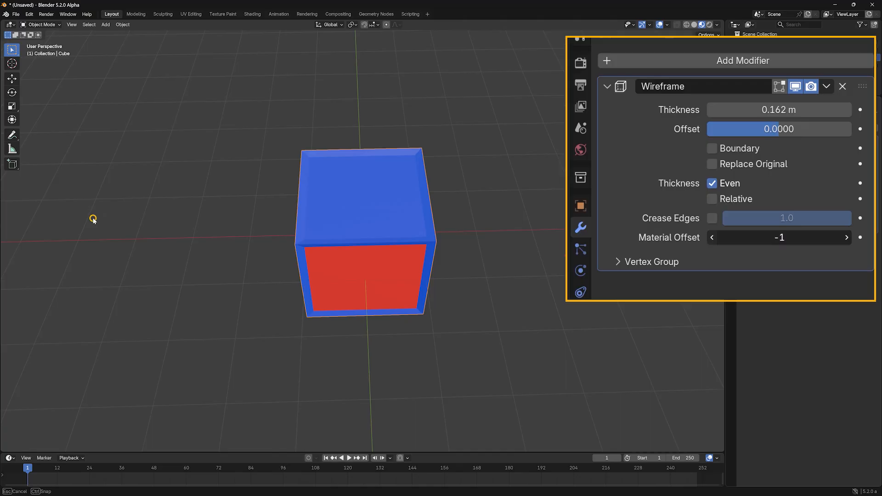
{"action": "left_click_drag", "start_coordinate": [92, 219], "coordinate": [93, 218]}
Lower the Material Offset three more units below -1 and raise it again by four units.
{"action": "left_click", "coordinate": [713, 238]}
{"action": "left_click", "coordinate": [713, 238]}
{"action": "left_click", "coordinate": [713, 238]}
{"action": "middle_click_drag", "start_coordinate": [557, 271], "coordinate": [545, 244]}
{"action": "left_click", "coordinate": [846, 238]}
{"action": "left_click", "coordinate": [846, 238]}
{"action": "left_click", "coordinate": [847, 238]}
{"action": "left_click", "coordinate": [847, 238]}
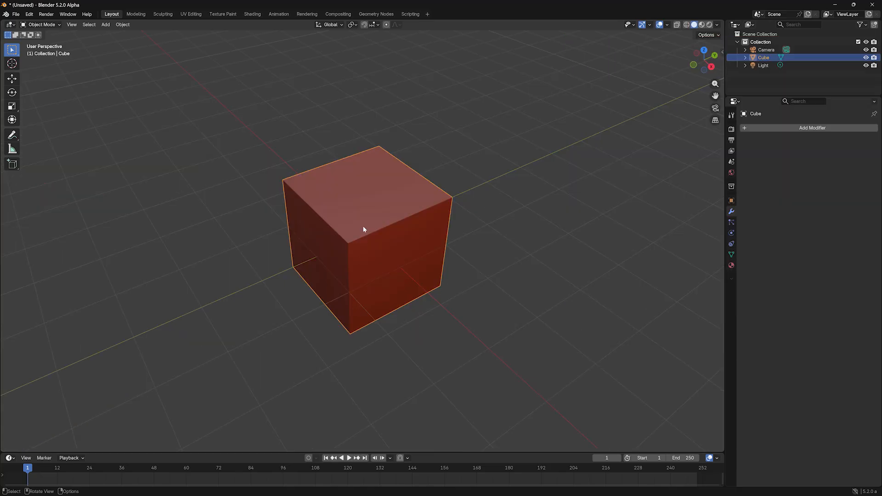
Assign the four vertices of the cube's top face to a new vertex group in Edit Mode.
{"action": "key", "text": "Tab"}
{"action": "left_click", "coordinate": [282, 180]}
{"action": "left_click", "coordinate": [379, 147], "text": "shift"}
{"action": "left_click", "coordinate": [452, 197], "text": "shift"}
{"action": "left_click", "coordinate": [347, 244], "text": "shift"}
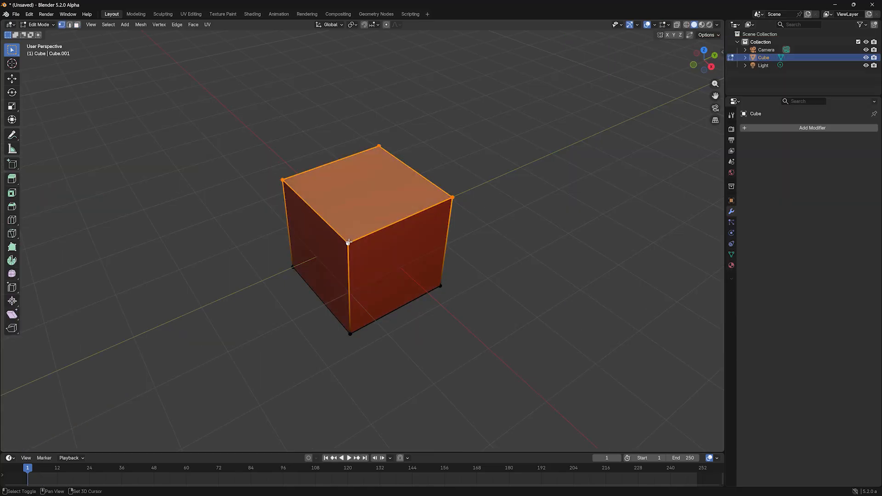
{"action": "left_click", "coordinate": [732, 254]}
{"action": "left_click", "coordinate": [872, 153]}
{"action": "left_click", "coordinate": [457, 241]}
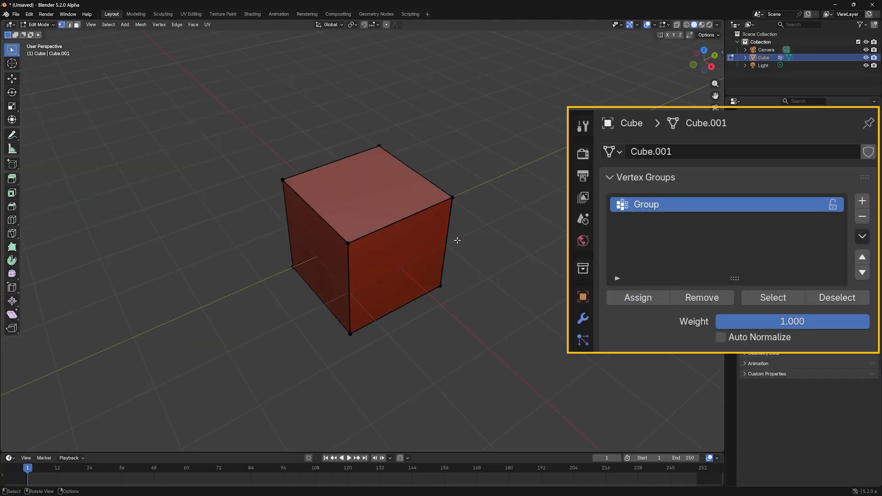
{"action": "key", "text": "Tab"}
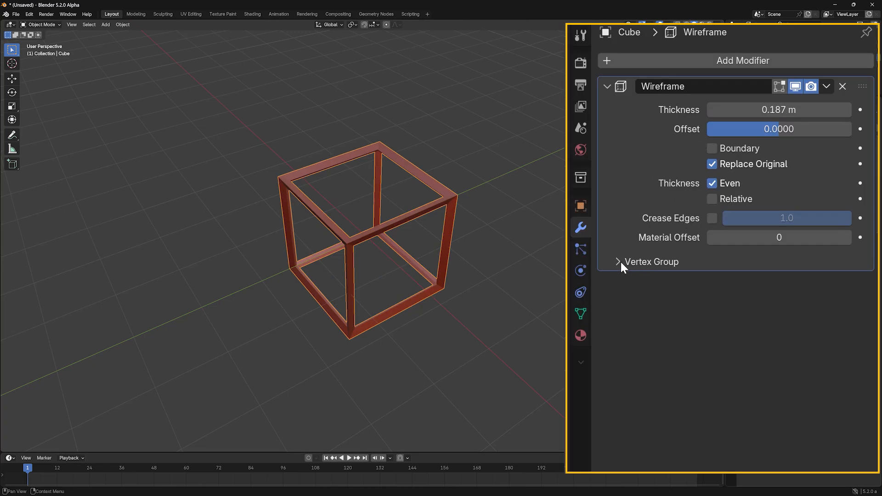
Set the vertex group Group as the influence for the cube's Wireframe modifier.
{"action": "left_click", "coordinate": [622, 262]}
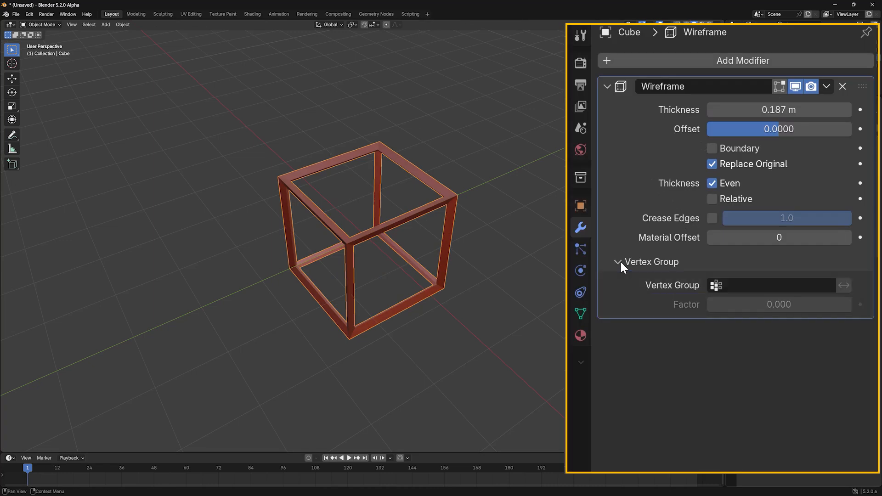
{"action": "left_click", "coordinate": [759, 288]}
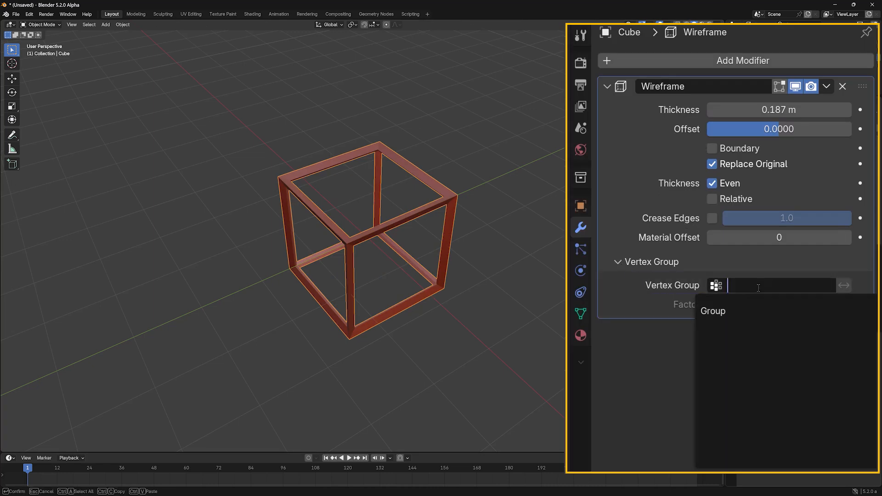
{"action": "left_click", "coordinate": [722, 312]}
{"action": "mouse_move", "coordinate": [552, 268]}
{"action": "middle_mouse_down"}
{"action": "mouse_move", "coordinate": [593, 248]}
{"action": "mouse_move", "coordinate": [550, 257]}
{"action": "middle_mouse_up"}
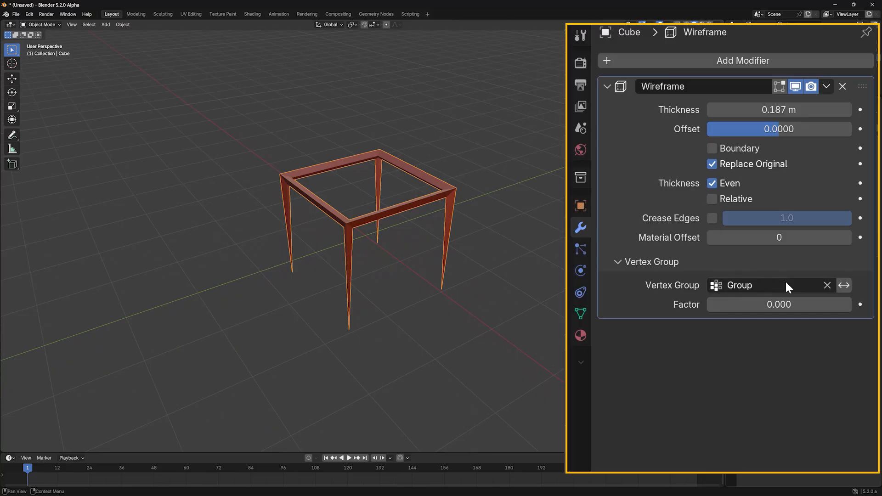
Invert the modifier's vertex group influence, turn the inversion off again, and increase the vertex group Factor.
{"action": "left_click", "coordinate": [844, 285]}
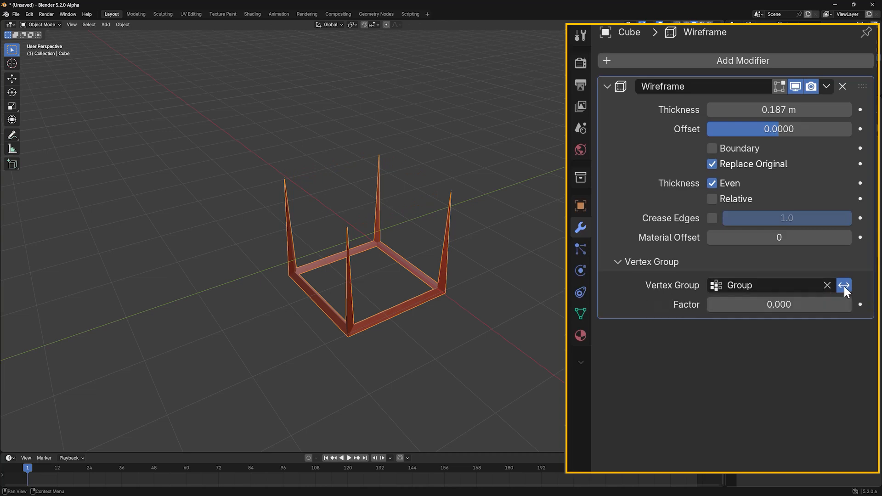
{"action": "left_click", "coordinate": [845, 285]}
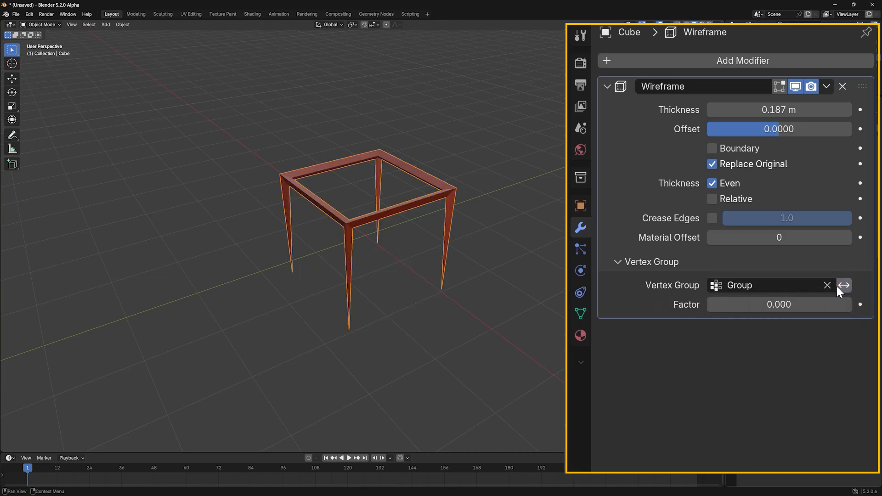
{"action": "left_click_drag", "start_coordinate": [721, 304], "coordinate": [856, 304]}
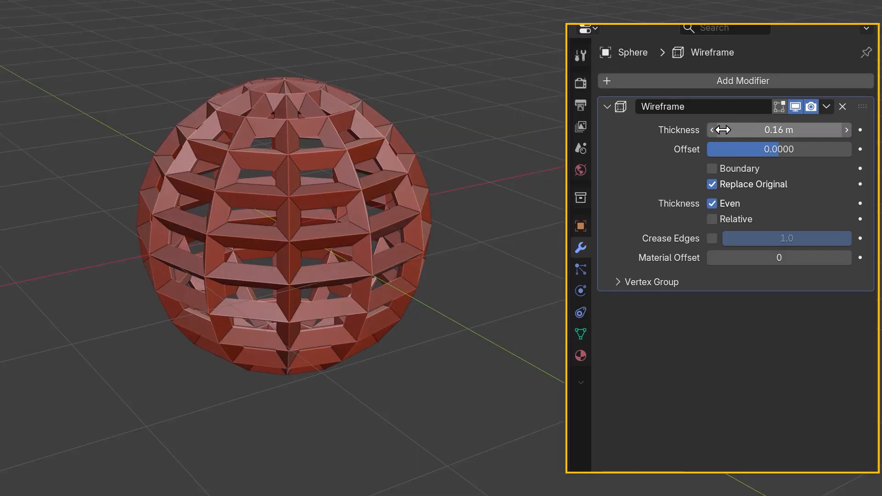
Add a Subdivision Surface modifier below the sphere's Wireframe modifier and set its viewport levels to 4.
{"action": "left_click", "coordinate": [818, 82]}
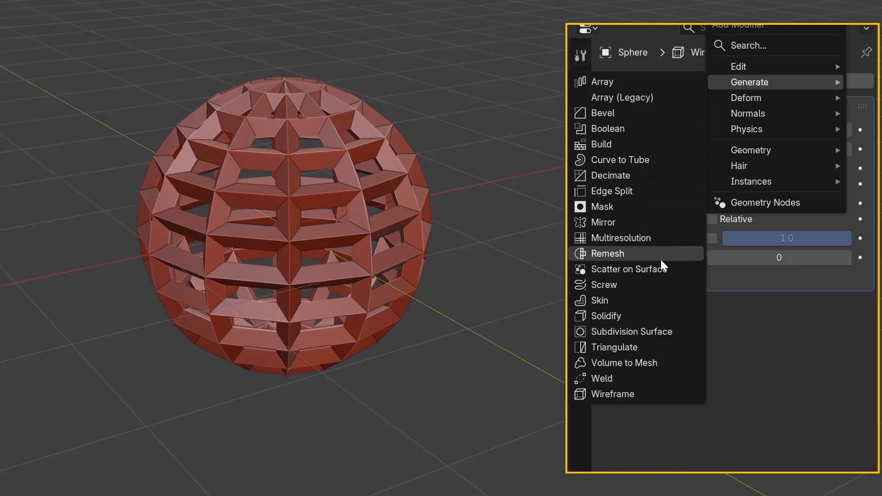
{"action": "left_click", "coordinate": [644, 332]}
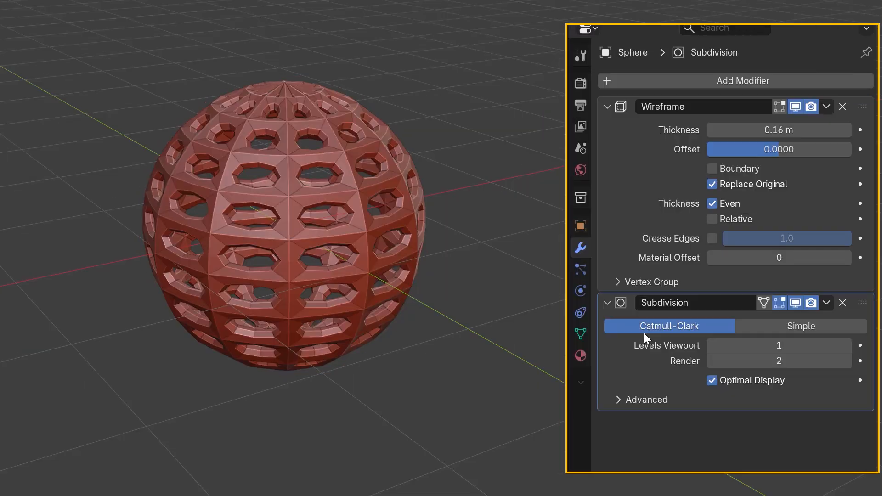
{"action": "left_click", "coordinate": [843, 351]}
{"action": "left_click", "coordinate": [843, 350]}
{"action": "left_click", "coordinate": [843, 350]}
Enable Crease Edges in the sphere's Wireframe modifier and lower the crease weight below 1.
{"action": "scroll", "coordinate": [365, 283], "scroll_direction": "up", "scroll_amount": 3}
{"action": "middle_click_drag", "start_coordinate": [365, 283], "coordinate": [482, 350]}
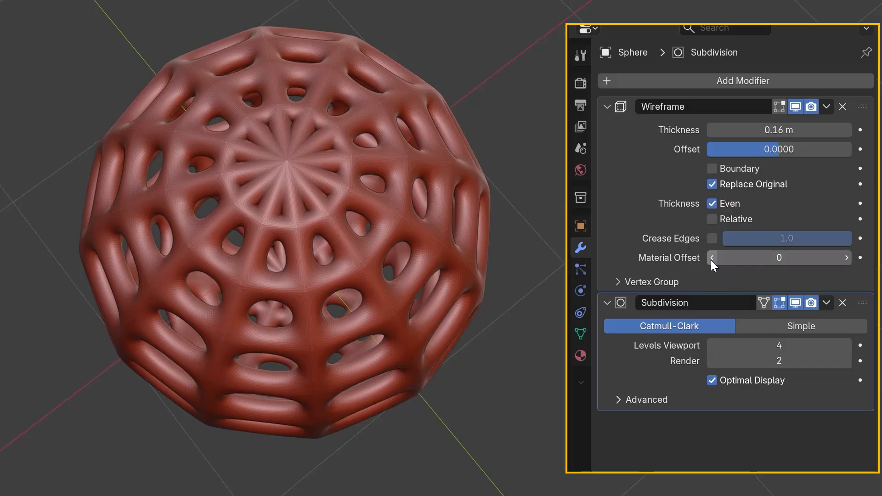
{"action": "left_click", "coordinate": [712, 238]}
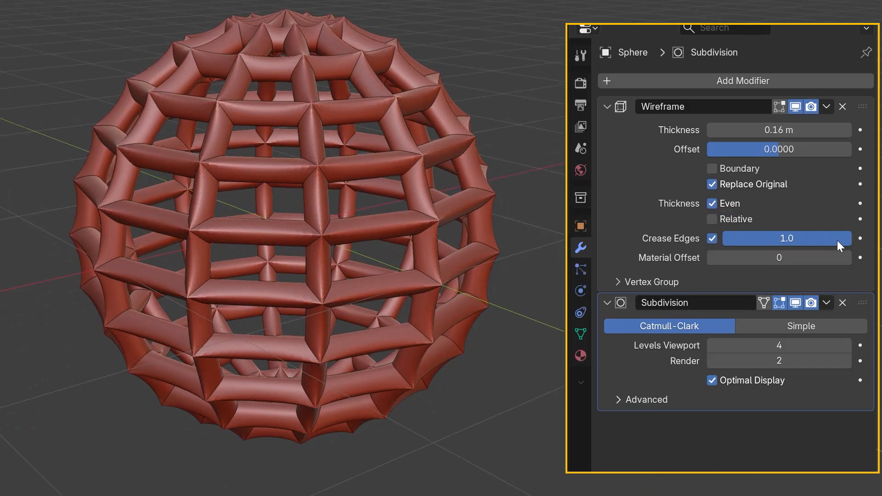
{"action": "left_click_drag", "start_coordinate": [840, 246], "coordinate": [788, 238]}
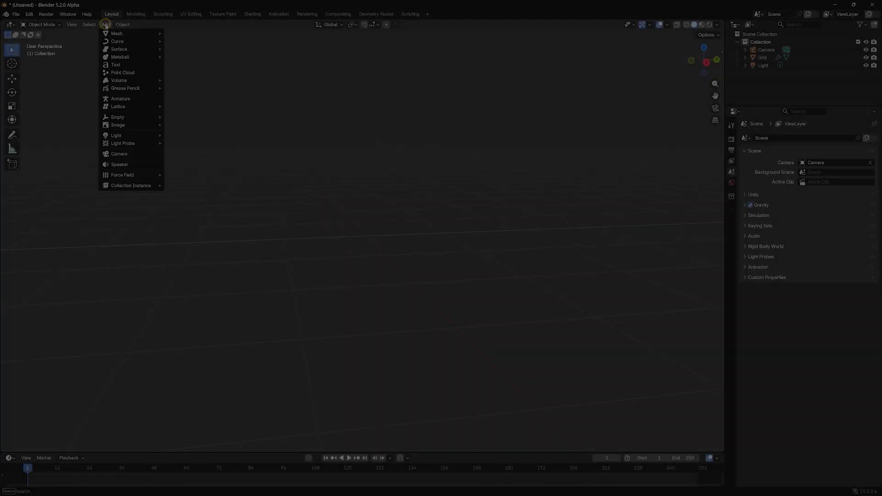
Add a grid mesh with 20 by 20 subdivisions and a size of 2 m at the origin.
{"action": "mouse_move", "coordinate": [119, 33]}
{"action": "left_click", "coordinate": [193, 97]}
{"action": "left_click", "coordinate": [101, 360]}
{"action": "key", "text": "Tab"}
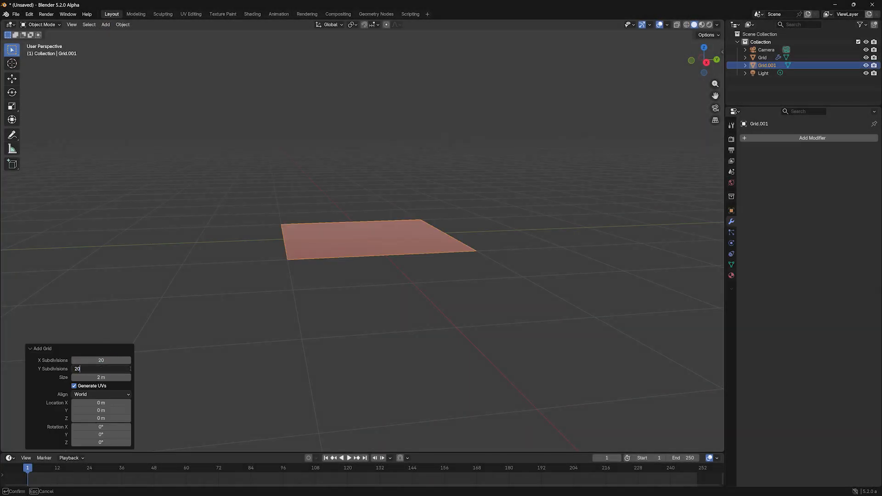
{"action": "key", "text": "Return"}
Add a Wireframe modifier to the new grid and deselect the grid to check the pattern from above.
{"action": "left_click", "coordinate": [763, 137]}
{"action": "mouse_move", "coordinate": [767, 139]}
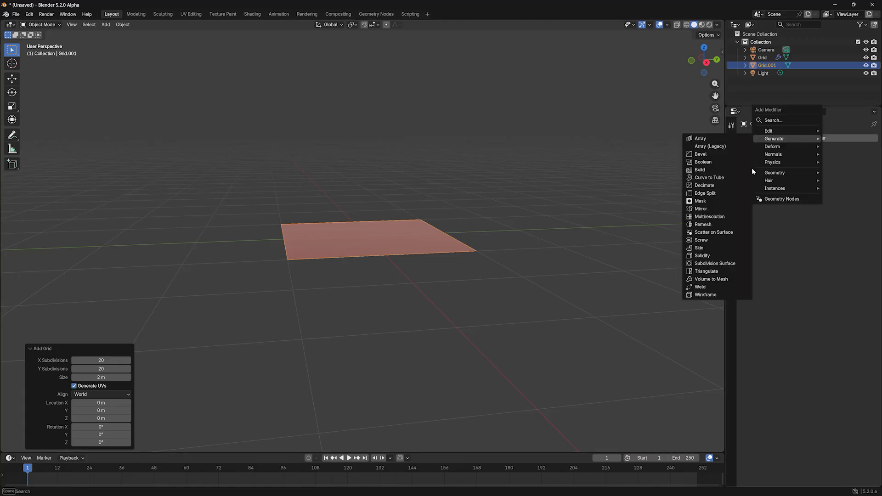
{"action": "left_click", "coordinate": [705, 294]}
{"action": "middle_click_drag", "start_coordinate": [614, 289], "coordinate": [461, 356]}
{"action": "left_click", "coordinate": [417, 335]}
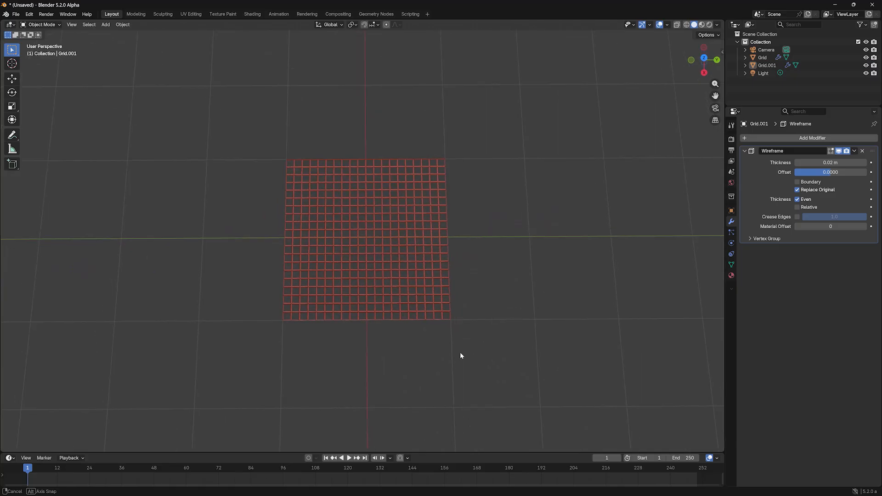
Poke all faces of the 20 by 20 grid in Edit Mode and check the wireframe pattern in Object Mode.
{"action": "scroll", "coordinate": [444, 320], "scroll_direction": "up", "scroll_amount": 1}
{"action": "left_click", "coordinate": [459, 308]}
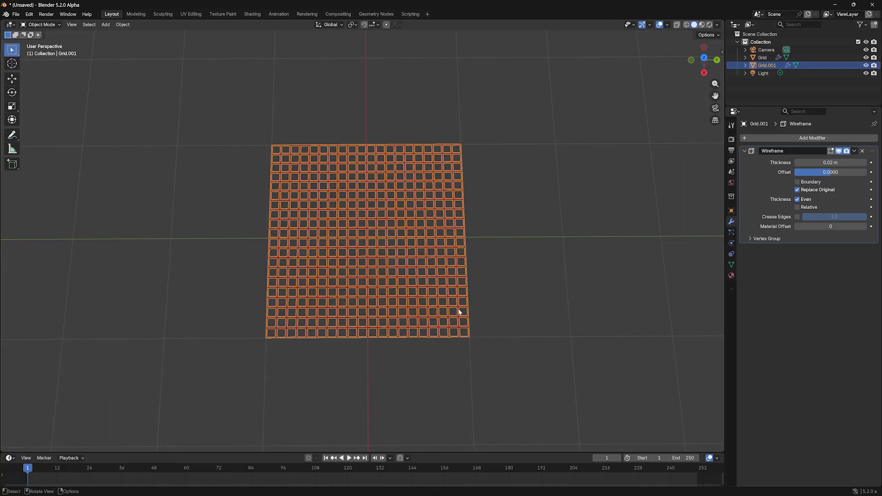
{"action": "key", "text": "Tab"}
{"action": "left_click", "coordinate": [193, 25]}
{"action": "left_click", "coordinate": [204, 68]}
{"action": "left_click", "coordinate": [513, 222]}
{"action": "key", "text": "Tab"}
{"action": "left_click", "coordinate": [502, 268]}
{"action": "mouse_move", "coordinate": [503, 274]}
{"action": "middle_mouse_down"}
{"action": "mouse_move", "coordinate": [504, 264]}
{"action": "mouse_move", "coordinate": [506, 291]}
{"action": "mouse_move", "coordinate": [501, 282]}
{"action": "middle_mouse_up"}
Convert all of the poked grid's triangles to quads and return to Object Mode.
{"action": "key", "text": "Tab"}
{"action": "key", "text": "a"}
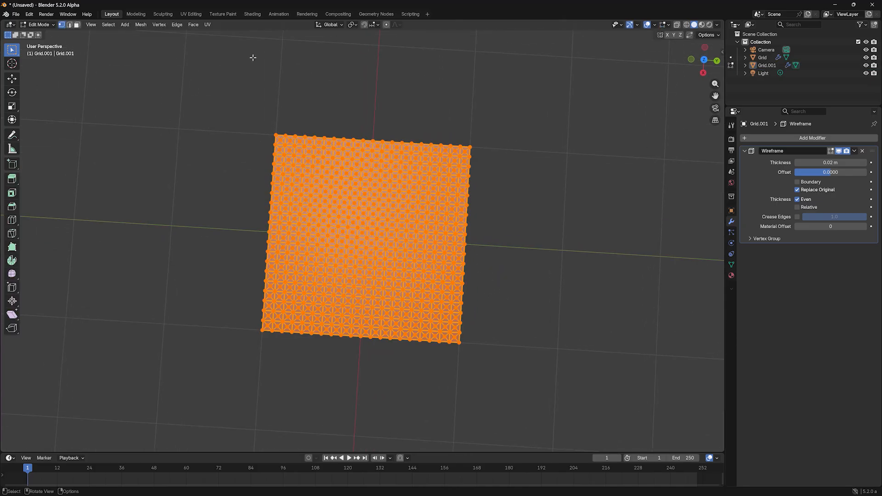
{"action": "left_click", "coordinate": [193, 24]}
{"action": "left_click", "coordinate": [209, 83]}
{"action": "left_click", "coordinate": [512, 256]}
{"action": "key", "text": "Tab"}
Delete the patterned grid and add a cylinder mesh in its place.
{"action": "middle_click_drag", "start_coordinate": [499, 255], "coordinate": [408, 277]}
{"action": "key", "text": "Delete"}
{"action": "left_click", "coordinate": [105, 24]}
{"action": "mouse_move", "coordinate": [118, 33]}
{"action": "left_click", "coordinate": [185, 72]}
Cut the cylinder's side with 13 evenly spaced horizontal edge loops and select the whole mesh.
{"action": "middle_click_drag", "start_coordinate": [197, 89], "coordinate": [374, 207]}
{"action": "scroll", "coordinate": [375, 207], "scroll_direction": "down", "scroll_amount": 3}
{"action": "key", "text": "Tab"}
{"action": "key", "text": "ctrl+r"}
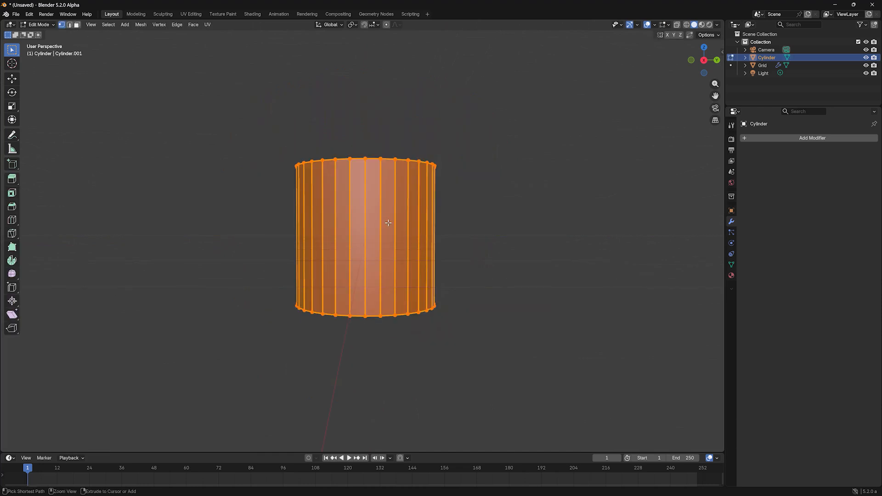
{"action": "scroll", "coordinate": [388, 223], "scroll_direction": "up", "scroll_amount": 12}
{"action": "scroll", "coordinate": [388, 223], "scroll_direction": "up", "scroll_amount": 1}
{"action": "scroll", "coordinate": [388, 223], "scroll_direction": "down", "scroll_amount": 1}
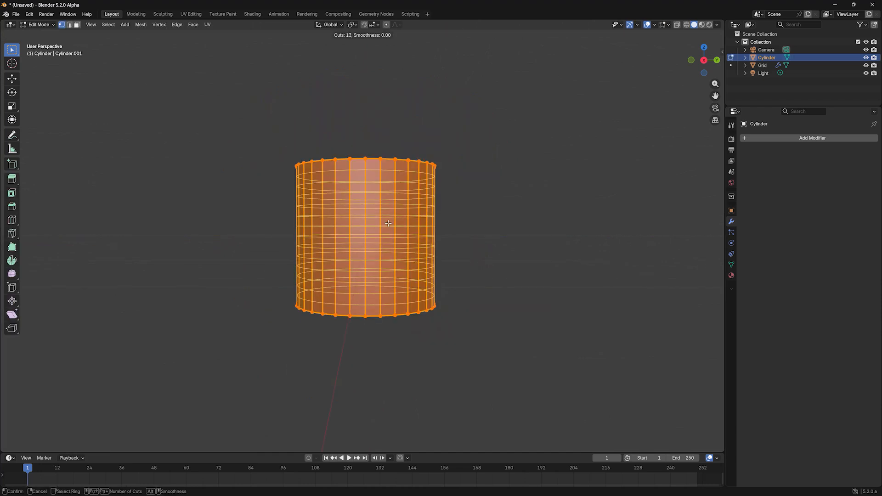
{"action": "left_click", "coordinate": [388, 222]}
{"action": "right_click", "coordinate": [390, 221]}
{"action": "key", "text": "a"}
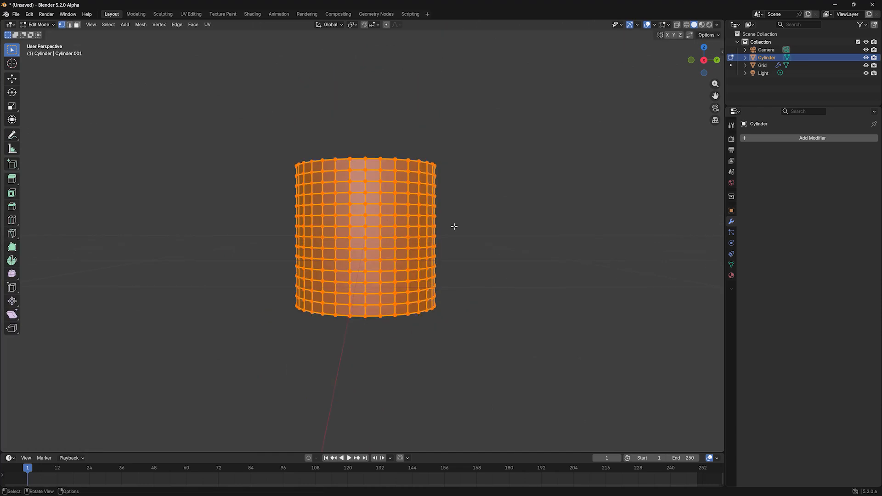
Add a Wireframe modifier to the cylinder, set its thickness to 0.034 m and compare it with the base mesh in Edit Mode.
{"action": "left_click", "coordinate": [804, 138]}
{"action": "left_click", "coordinate": [699, 297]}
{"action": "key", "text": "Tab"}
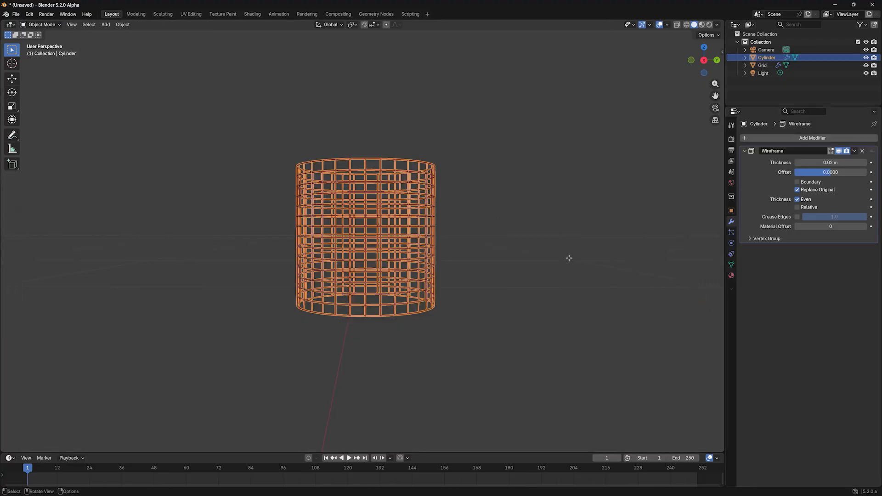
{"action": "left_click", "coordinate": [514, 233]}
{"action": "middle_click_drag", "start_coordinate": [514, 233], "coordinate": [515, 249]}
{"action": "left_click_drag", "start_coordinate": [806, 163], "coordinate": [823, 162]}
{"action": "middle_click_drag", "start_coordinate": [542, 250], "coordinate": [512, 196]}
{"action": "key", "text": "Tab"}
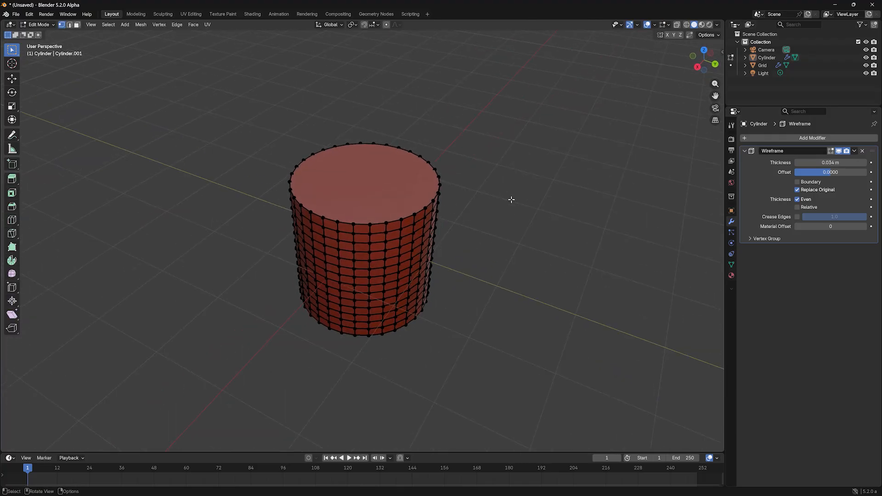
{"action": "key", "text": "Tab"}
Apply the Wireframe modifier to the cylinder.
{"action": "middle_click_drag", "start_coordinate": [673, 193], "coordinate": [637, 200]}
{"action": "left_click", "coordinate": [854, 150]}
{"action": "left_click", "coordinate": [823, 159]}
Select the edge loop around the wireframe cylinder's top rim in Edit Mode and fill it with a face.
{"action": "middle_click_drag", "start_coordinate": [529, 258], "coordinate": [495, 224]}
{"action": "key", "text": "Tab"}
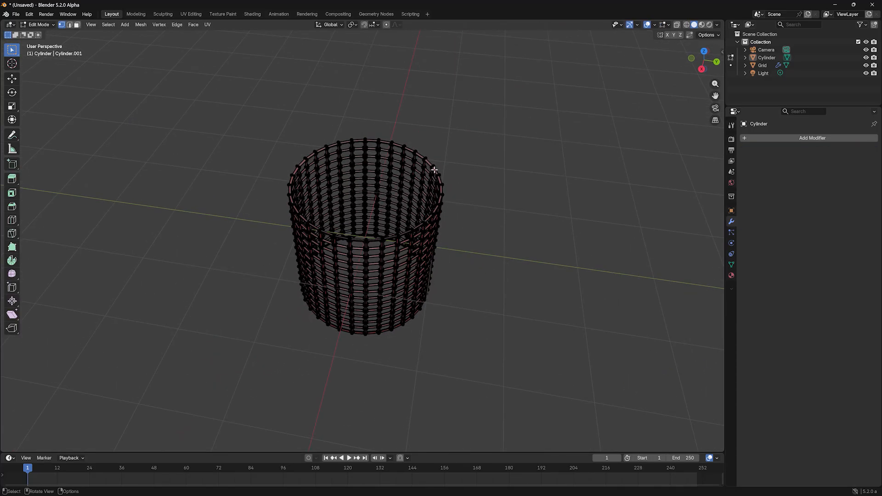
{"action": "left_click", "coordinate": [429, 167], "text": "alt"}
{"action": "scroll", "coordinate": [428, 238], "scroll_direction": "up", "scroll_amount": 5}
{"action": "middle_click_drag", "start_coordinate": [482, 228], "coordinate": [539, 241]}
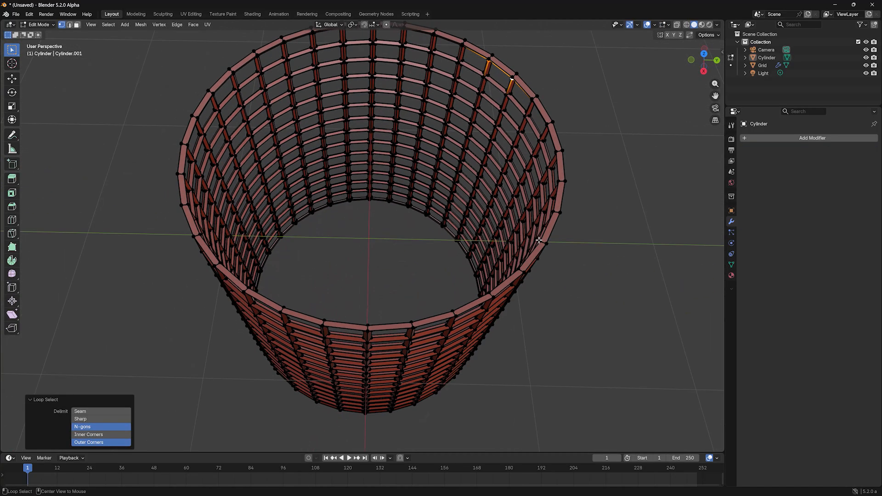
{"action": "left_click", "coordinate": [547, 242], "text": "alt"}
{"action": "key", "text": "f"}
Fill the edge loop around the cylinder's bottom rim with a face and return to Object Mode.
{"action": "middle_click_drag", "start_coordinate": [575, 264], "coordinate": [562, 153]}
{"action": "left_click", "coordinate": [526, 163], "text": "alt"}
{"action": "key", "text": "f"}
{"action": "middle_click_drag", "start_coordinate": [612, 201], "coordinate": [510, 227]}
{"action": "key", "text": "Tab"}
Delete the cylinder and add a UV sphere in its place.
{"action": "key", "text": "Delete"}
{"action": "left_click", "coordinate": [106, 24]}
{"action": "mouse_move", "coordinate": [143, 35]}
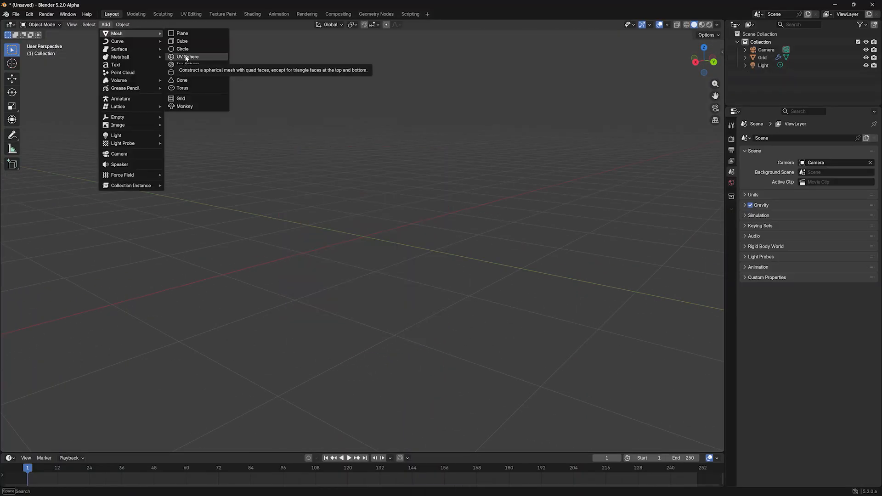
{"action": "left_click", "coordinate": [186, 57]}
Give the sphere a Wireframe modifier followed by a Subdivision Surface modifier with a viewport level of 4.
{"action": "left_click", "coordinate": [790, 138]}
{"action": "mouse_move", "coordinate": [790, 141]}
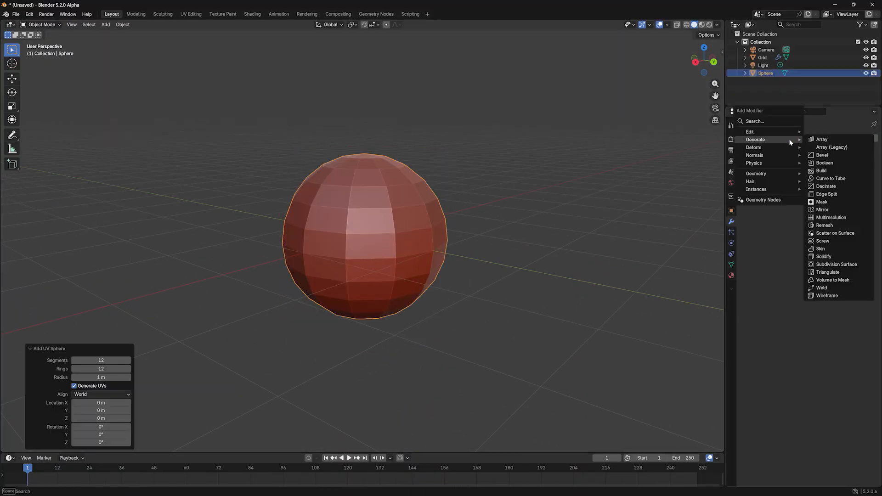
{"action": "left_click", "coordinate": [818, 296]}
{"action": "left_click", "coordinate": [781, 137]}
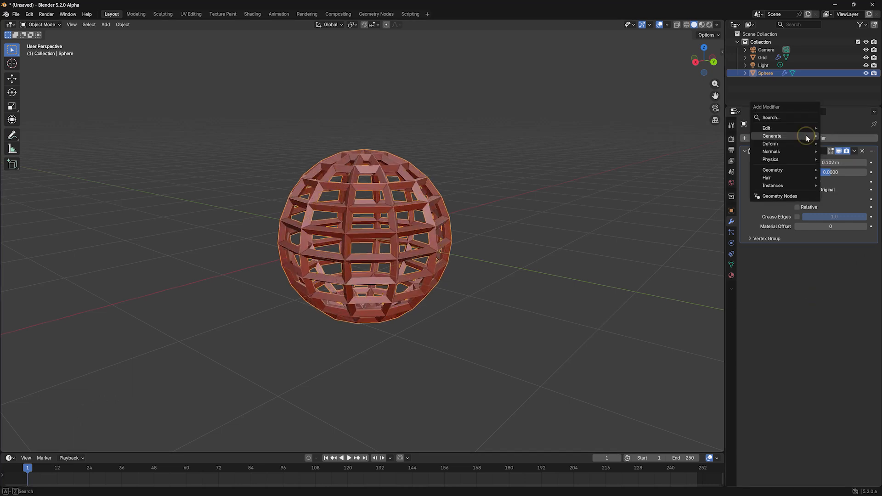
{"action": "left_click", "coordinate": [724, 261]}
{"action": "left_click_drag", "start_coordinate": [860, 271], "coordinate": [880, 271]}
Set the sphere's Wireframe modifier thickness to 0.033 m.
{"action": "middle_click_drag", "start_coordinate": [591, 265], "coordinate": [553, 284]}
{"action": "left_click_drag", "start_coordinate": [835, 162], "coordinate": [804, 163]}
{"action": "middle_click_drag", "start_coordinate": [517, 407], "coordinate": [585, 225]}
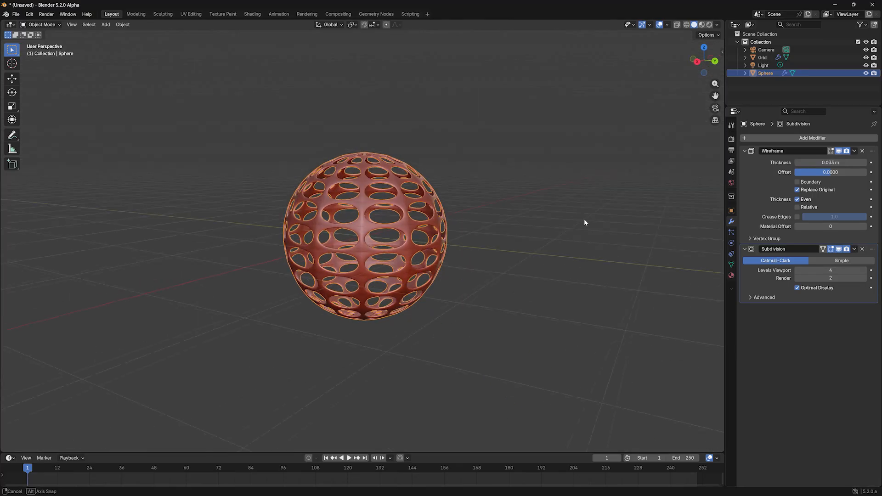
Add a second UV sphere with 20 segments and 20 rings at the same location.
{"action": "left_click", "coordinate": [106, 24]}
{"action": "mouse_move", "coordinate": [118, 33]}
{"action": "left_click", "coordinate": [179, 57]}
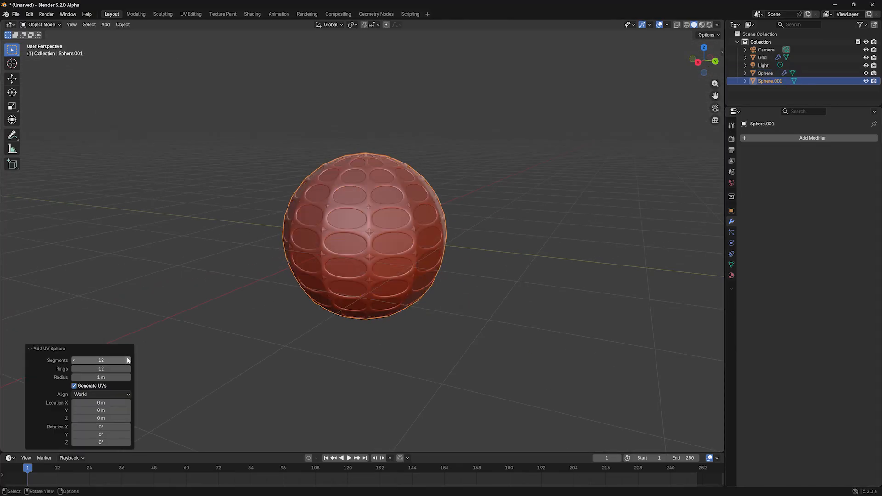
{"action": "key", "text": "Tab"}
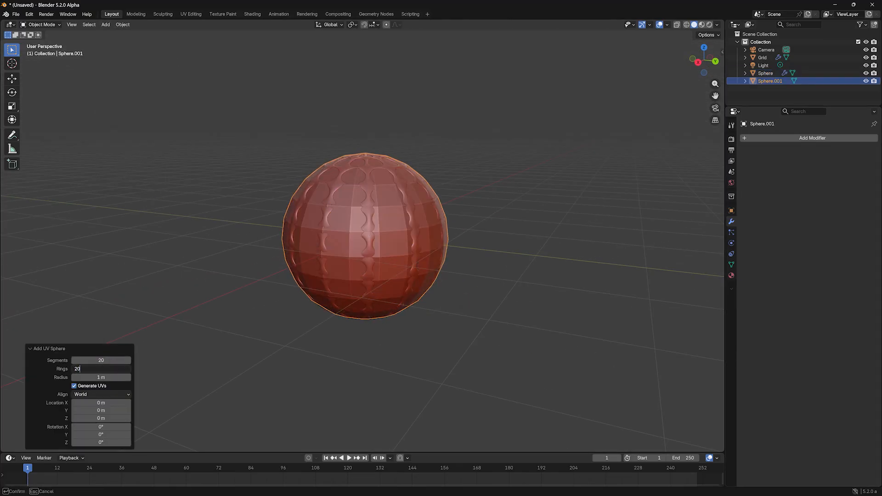
Apply the Wireframe modifier on the first sphere, keeping its Subdivision modifier, and deselect it.
{"action": "middle_click_drag", "start_coordinate": [267, 340], "coordinate": [255, 332]}
{"action": "left_click", "coordinate": [426, 224]}
{"action": "middle_click_drag", "start_coordinate": [505, 237], "coordinate": [522, 243]}
{"action": "left_click", "coordinate": [855, 152]}
{"action": "left_click", "coordinate": [823, 161]}
{"action": "left_click", "coordinate": [515, 212]}
Scale the second sphere down slightly to fit inside the wireframe sphere and shade it smooth.
{"action": "left_click", "coordinate": [410, 225]}
{"action": "key", "text": "s"}
{"action": "left_click", "coordinate": [535, 263]}
{"action": "left_click", "coordinate": [533, 287]}
{"action": "middle_click_drag", "start_coordinate": [534, 285], "coordinate": [400, 249]}
{"action": "left_click", "coordinate": [398, 249]}
{"action": "left_click", "coordinate": [123, 24]}
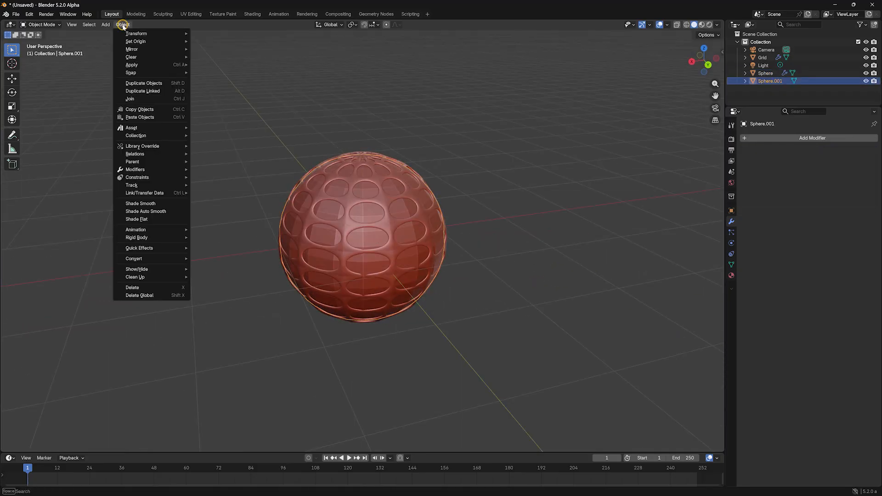
{"action": "left_click", "coordinate": [131, 180]}
{"action": "middle_click_drag", "start_coordinate": [528, 285], "coordinate": [558, 298]}
Switch to Material Preview and give the wireframe sphere a new red material with metallic 1, roughness 0 and reduced alpha.
{"action": "left_click", "coordinate": [420, 225]}
{"action": "left_click", "coordinate": [656, 98]}
{"action": "left_click", "coordinate": [702, 25]}
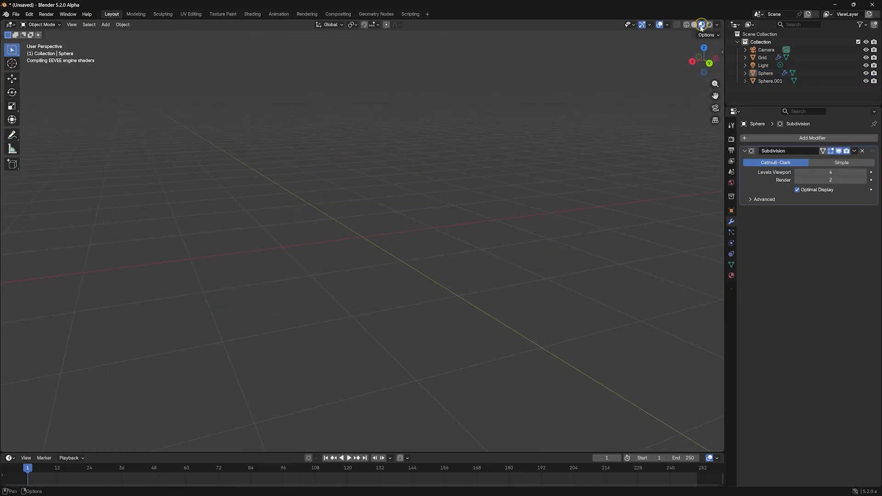
{"action": "left_click", "coordinate": [732, 275]}
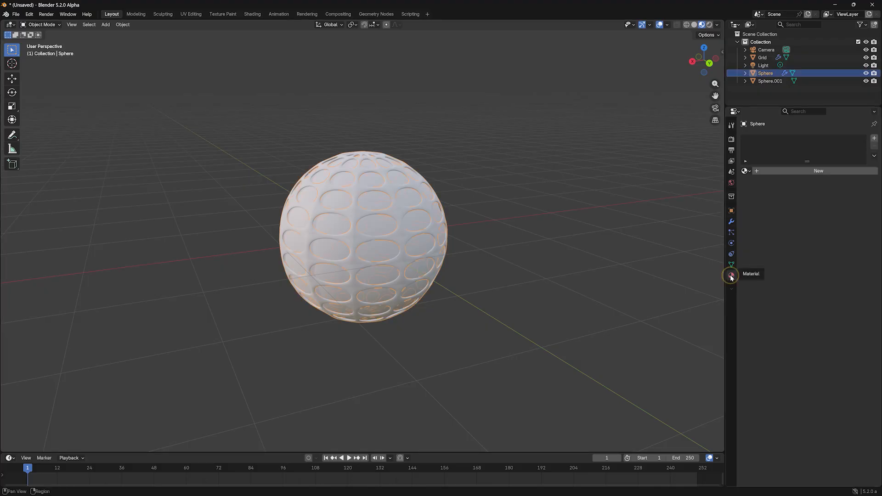
{"action": "left_click", "coordinate": [811, 170]}
{"action": "left_click", "coordinate": [834, 219]}
{"action": "left_click", "coordinate": [825, 145]}
{"action": "mouse_move", "coordinate": [809, 229]}
{"action": "left_mouse_down"}
{"action": "mouse_move", "coordinate": [869, 229]}
{"action": "mouse_move", "coordinate": [805, 239]}
{"action": "left_mouse_up"}
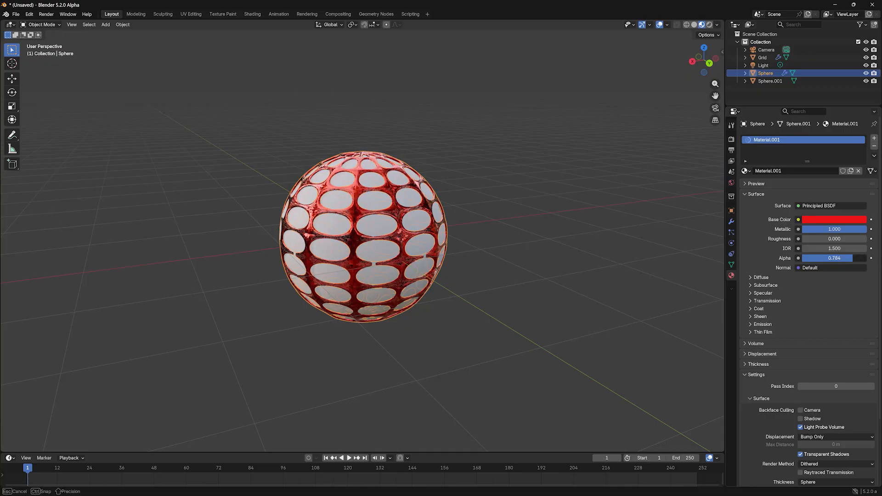
Give the inner sphere a new dark blue material with metallic 1 and roughness 0, then deselect it to inspect the result.
{"action": "left_click", "coordinate": [412, 220]}
{"action": "left_click", "coordinate": [819, 171]}
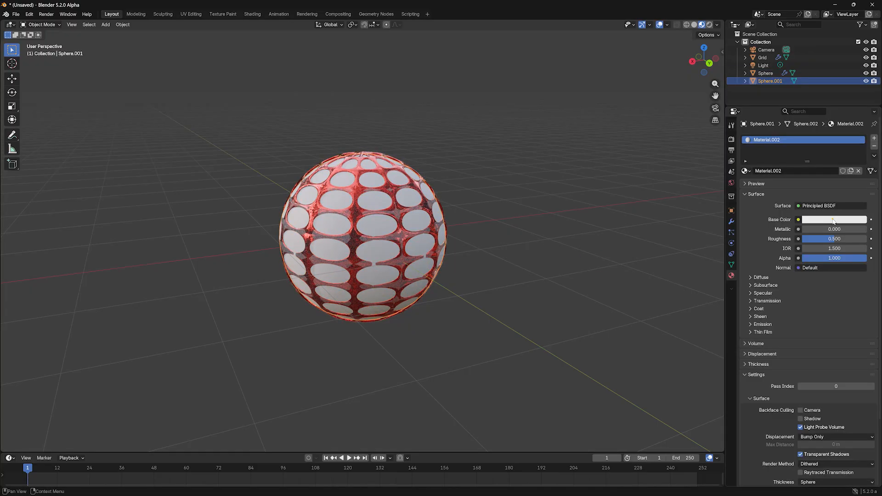
{"action": "left_click", "coordinate": [835, 219]}
{"action": "left_click", "coordinate": [849, 99]}
{"action": "left_click_drag", "start_coordinate": [834, 239], "coordinate": [869, 230]}
{"action": "left_click", "coordinate": [580, 240]}
{"action": "middle_click_drag", "start_coordinate": [580, 241], "coordinate": [670, 263]}
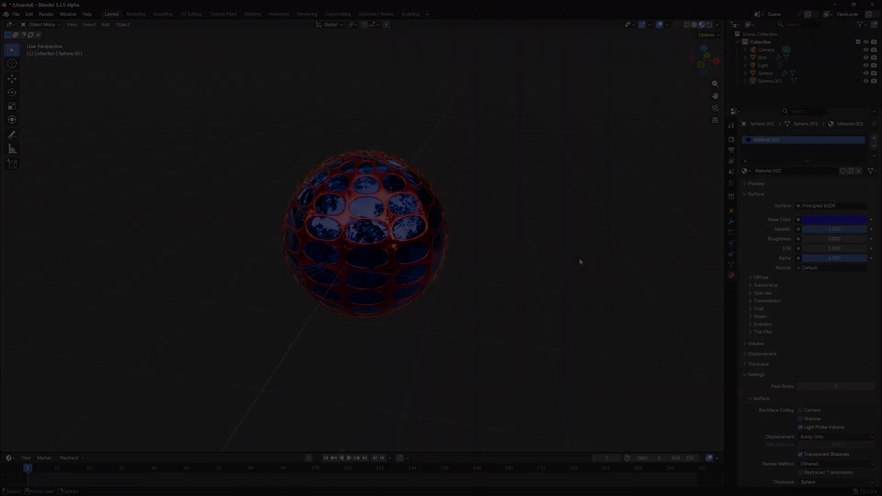